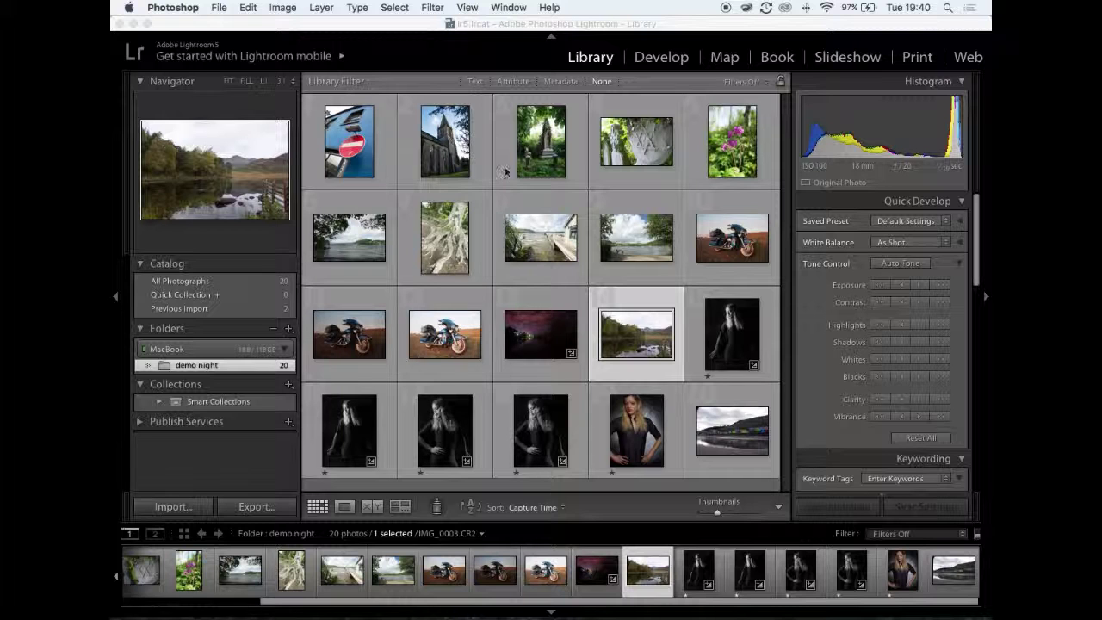
# Open the lake photo IMG_0003.CR2 in the enlarged single-image view and slightly narrow the Quick Develop panel
pyautogui.click(626, 335)
pyautogui.doubleClick(626, 335)
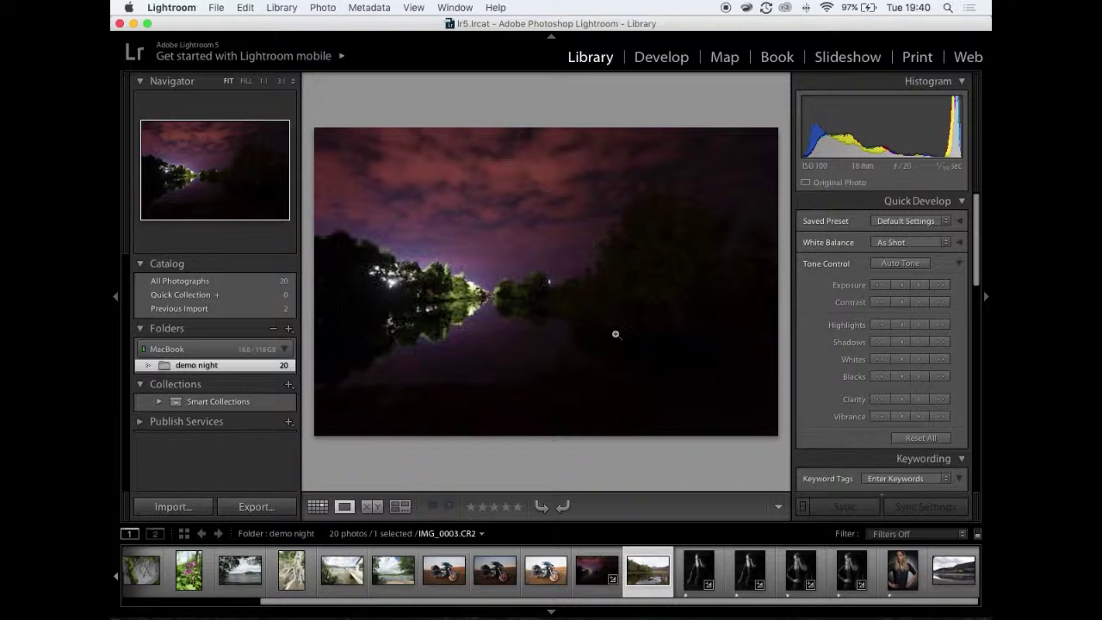
pyautogui.click(638, 565)
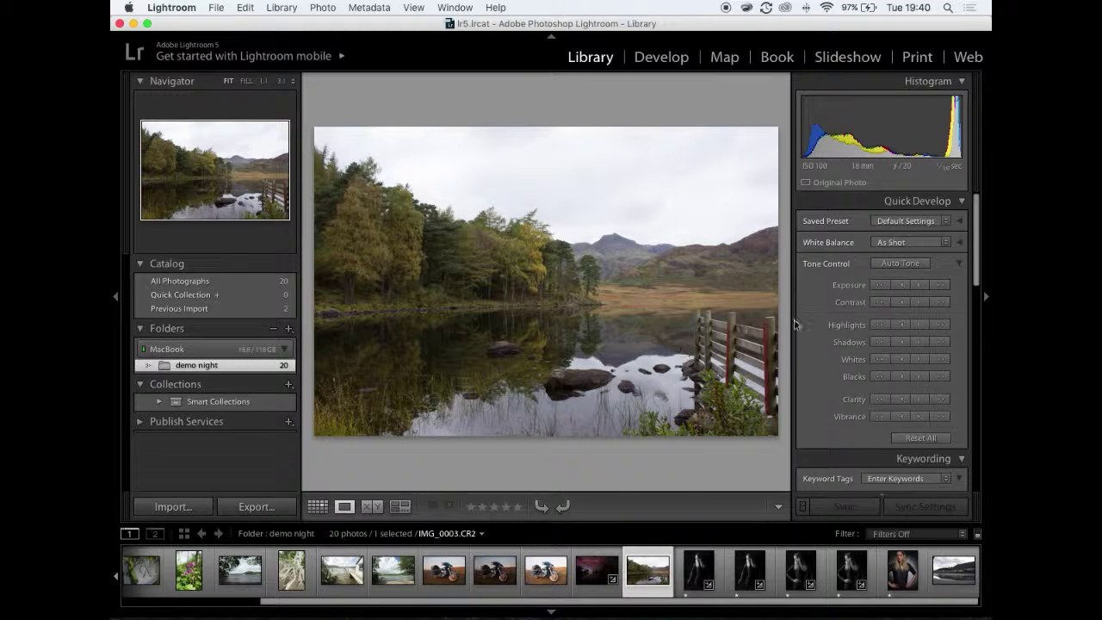
pyautogui.moveTo(790, 321); pyautogui.dragTo(796, 344)
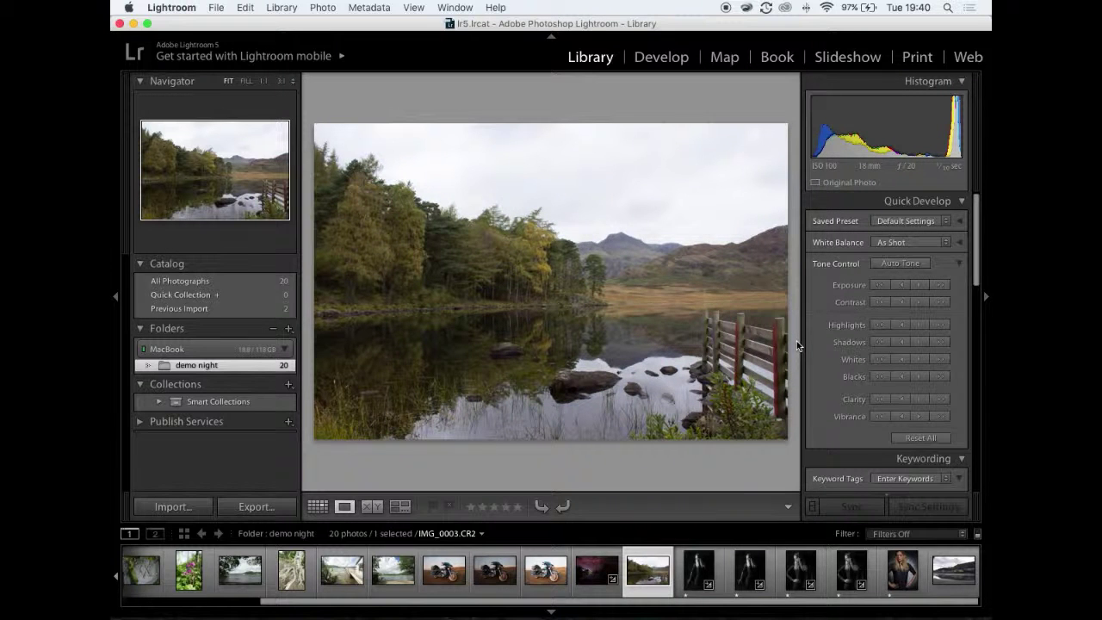
# Send the unedited lake photo to Adobe Photoshop CC for editing and enlarge the Photoshop window to fill the screen
pyautogui.click(323, 8)
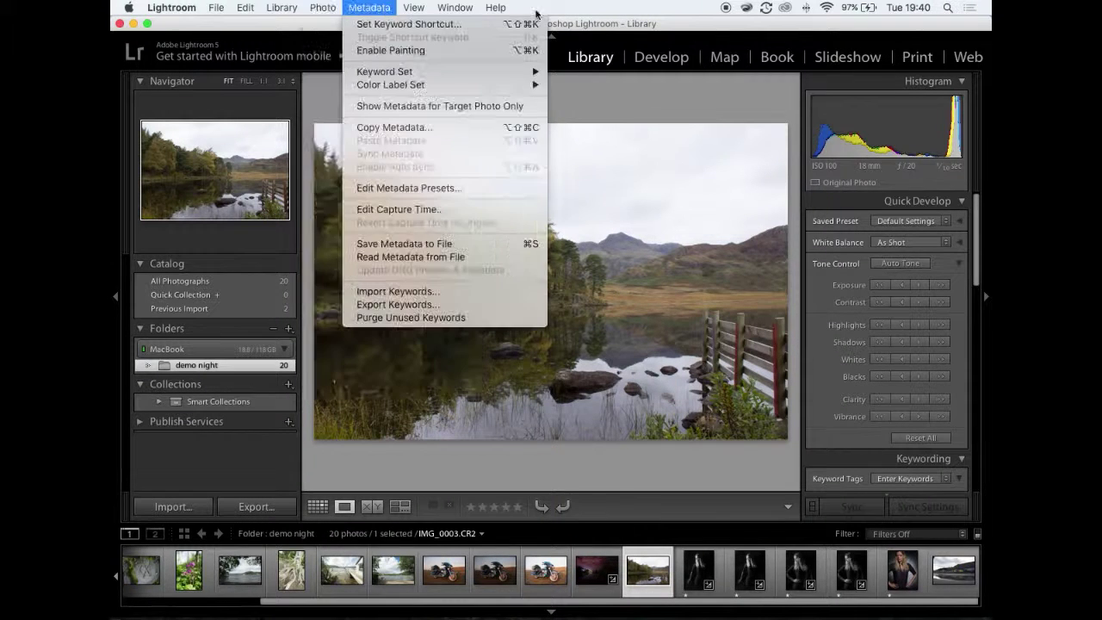
pyautogui.click(538, 9)
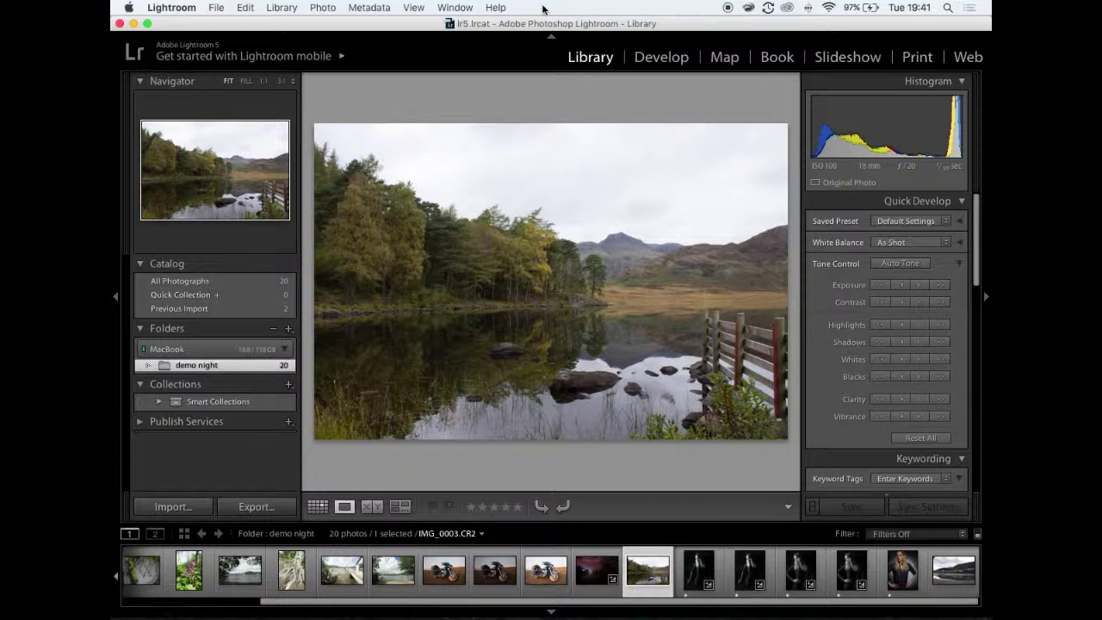
pyautogui.click(323, 9)
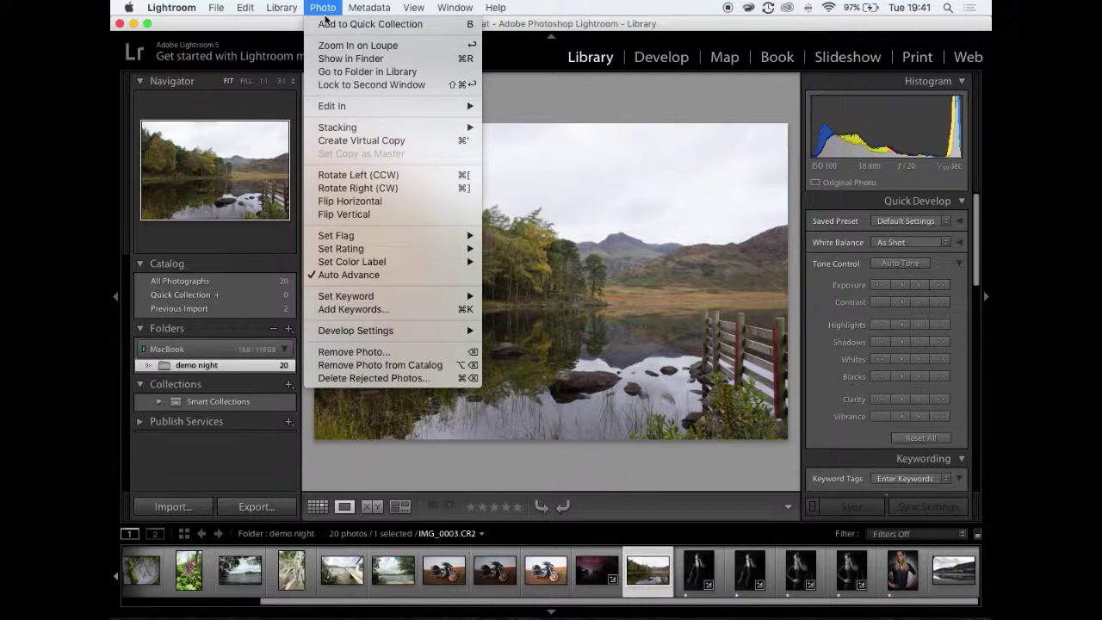
pyautogui.moveTo(323, 105)
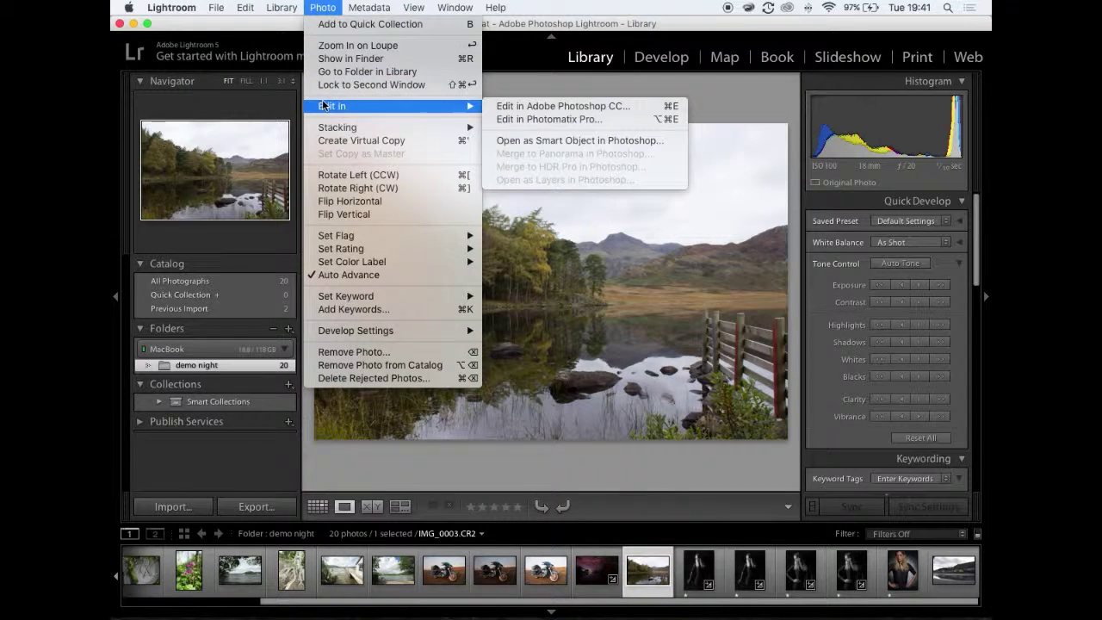
pyautogui.click(525, 105)
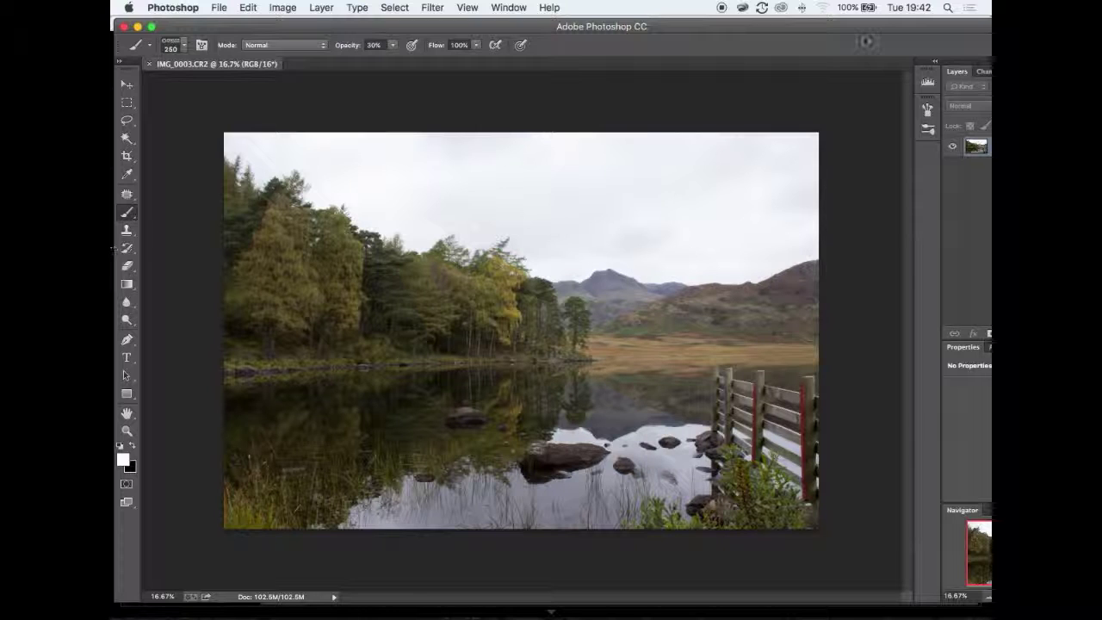
pyautogui.click(153, 28)
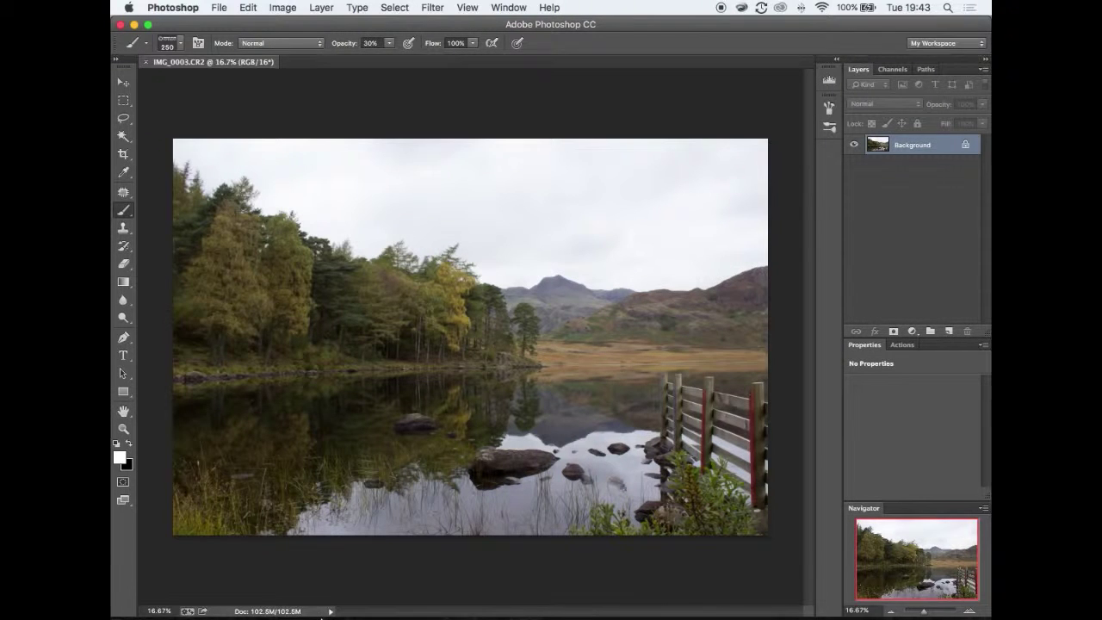
# Switch back to Lightroom and, in the Develop module, set the sky's graduated filter to exposure -2.37 and contrast 63
pyautogui.moveTo(328, 614)
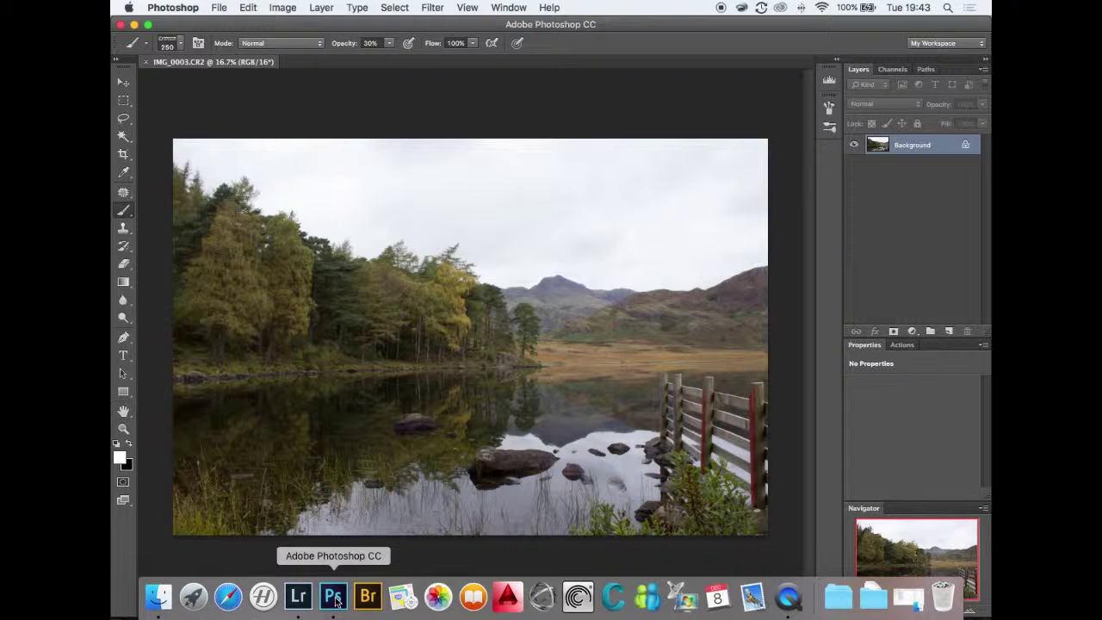
pyautogui.click(298, 597)
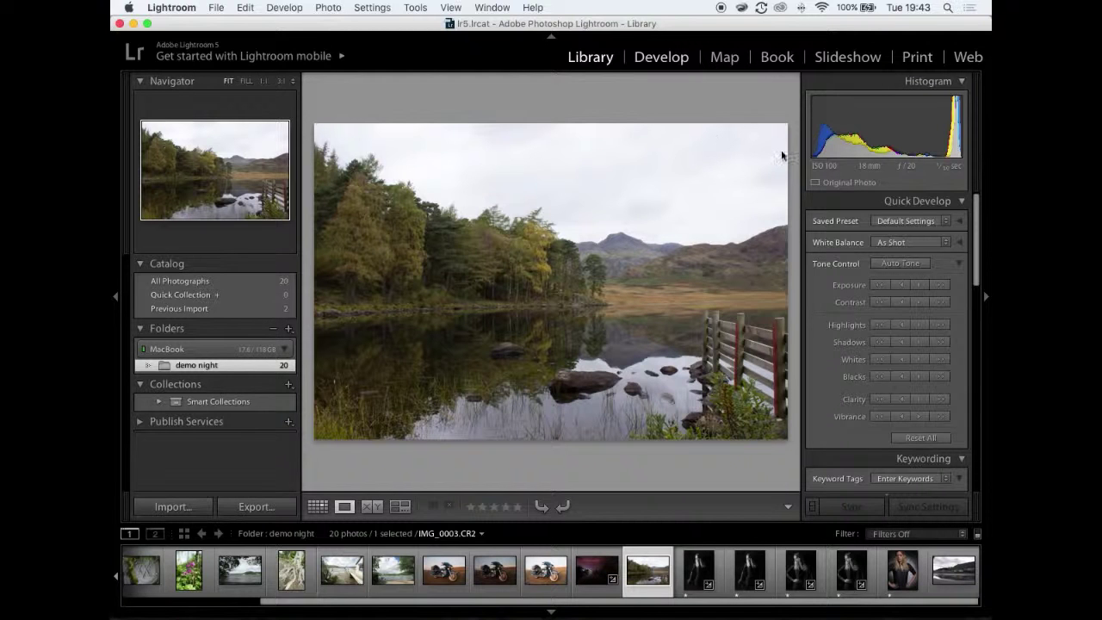
pyautogui.click(662, 59)
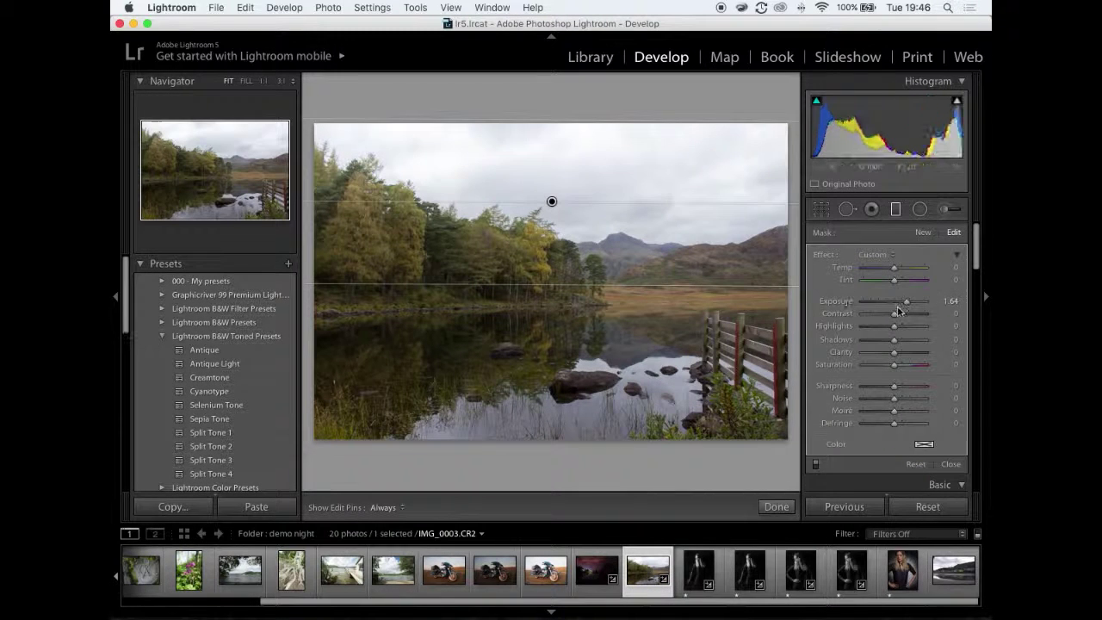
pyautogui.moveTo(904, 300); pyautogui.dragTo(889, 306)
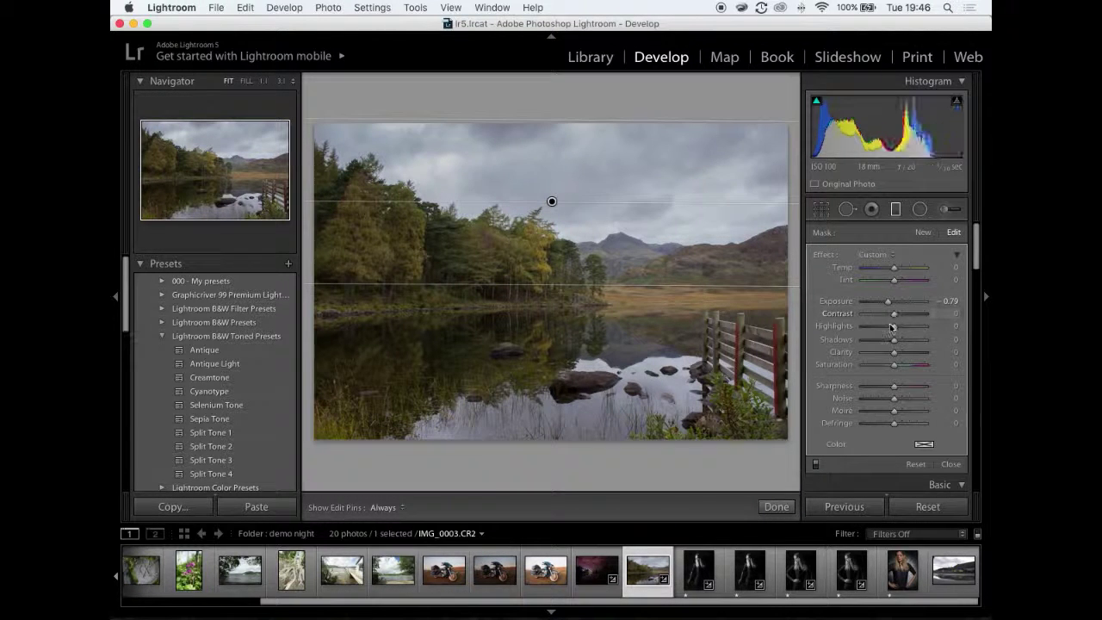
pyautogui.moveTo(893, 313); pyautogui.dragTo(912, 315)
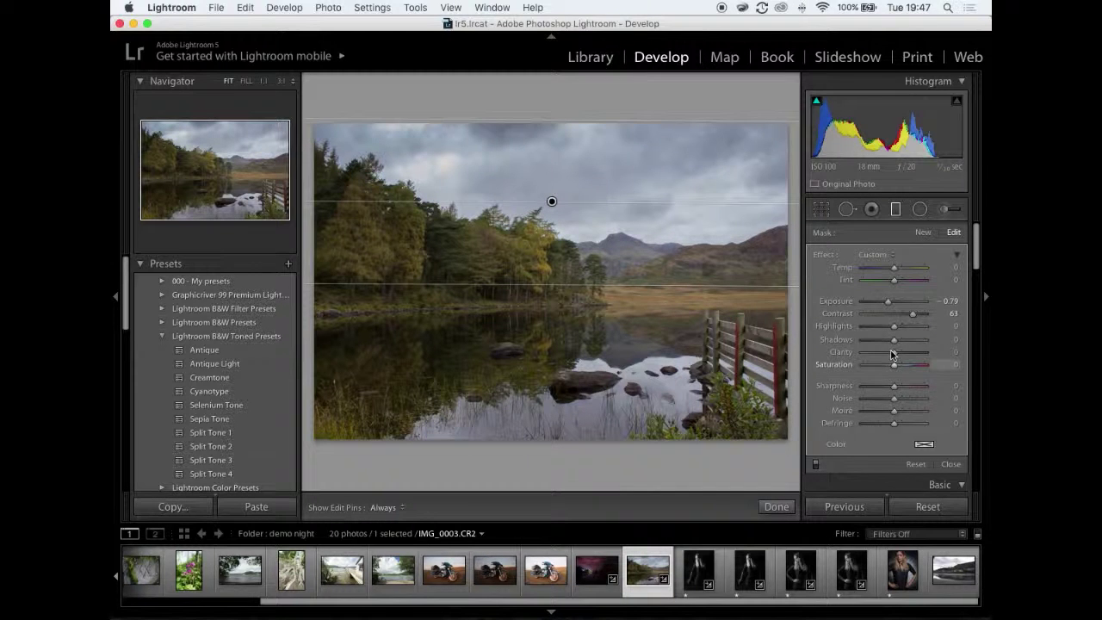
pyautogui.moveTo(887, 302); pyautogui.dragTo(876, 301)
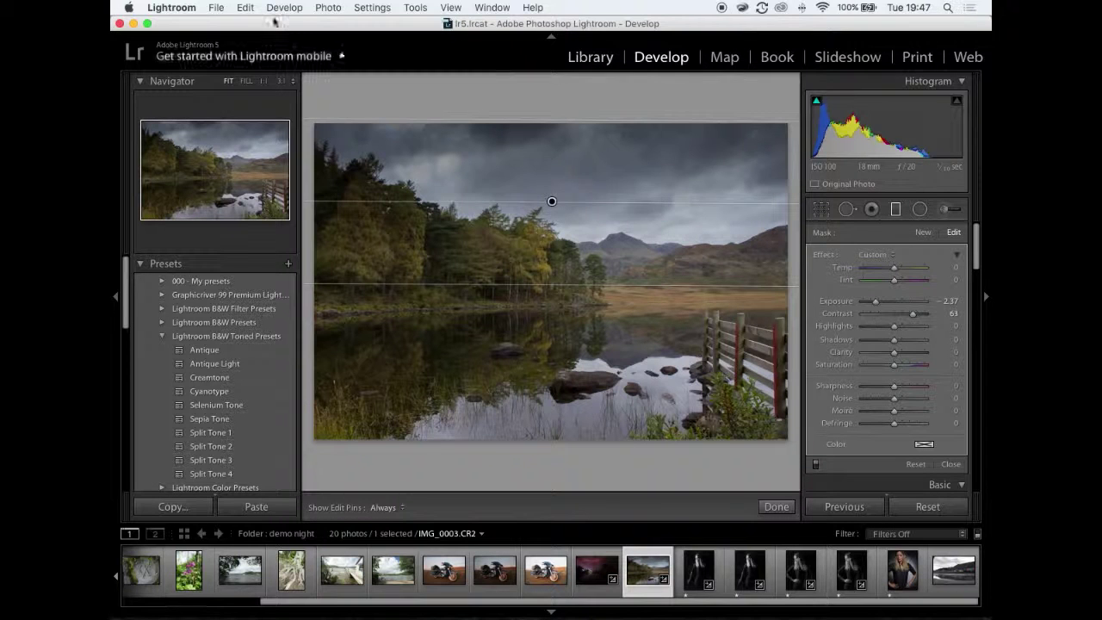
# Send the darkened version of the lake photo to Adobe Photoshop CC as a second document
pyautogui.click(328, 7)
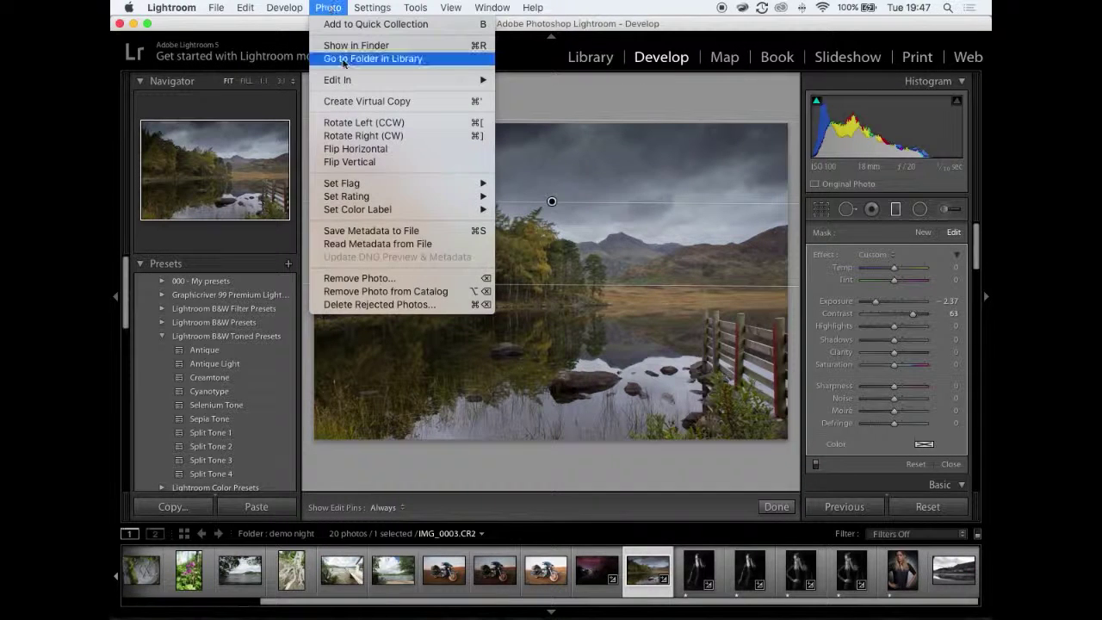
pyautogui.moveTo(346, 80)
pyautogui.click(545, 79)
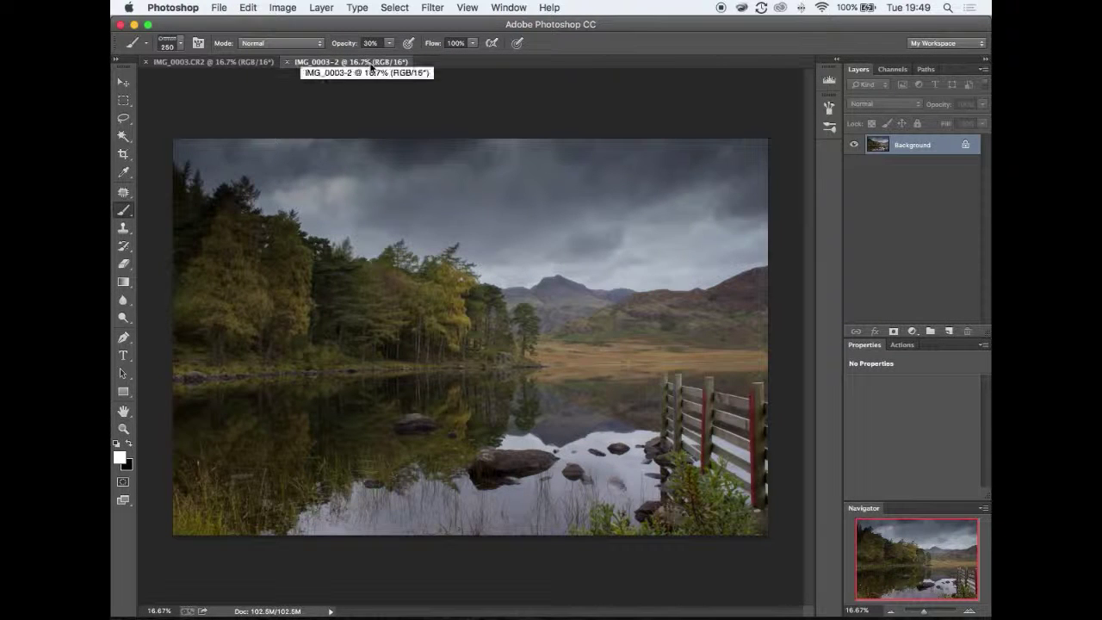
# Float the IMG_0003-2 document and copy its Background layer into IMG_0003.CR2 as a layer above the original photo
pyautogui.moveTo(376, 67); pyautogui.dragTo(386, 250)
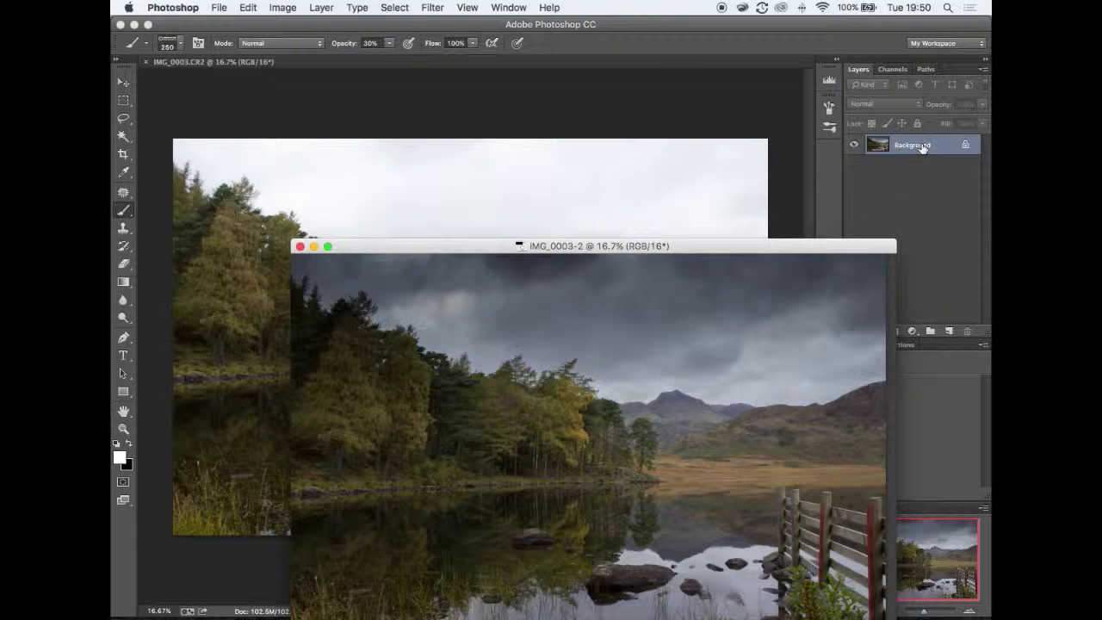
pyautogui.moveTo(922, 146); pyautogui.dragTo(605, 186)
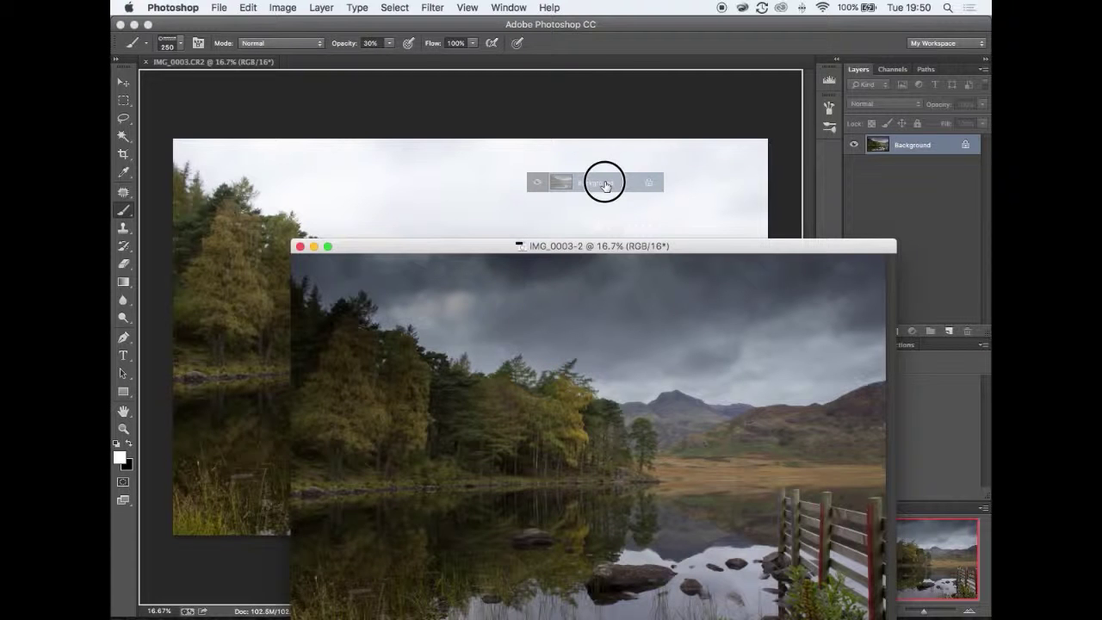
pyautogui.moveTo(604, 186); pyautogui.dragTo(602, 184)
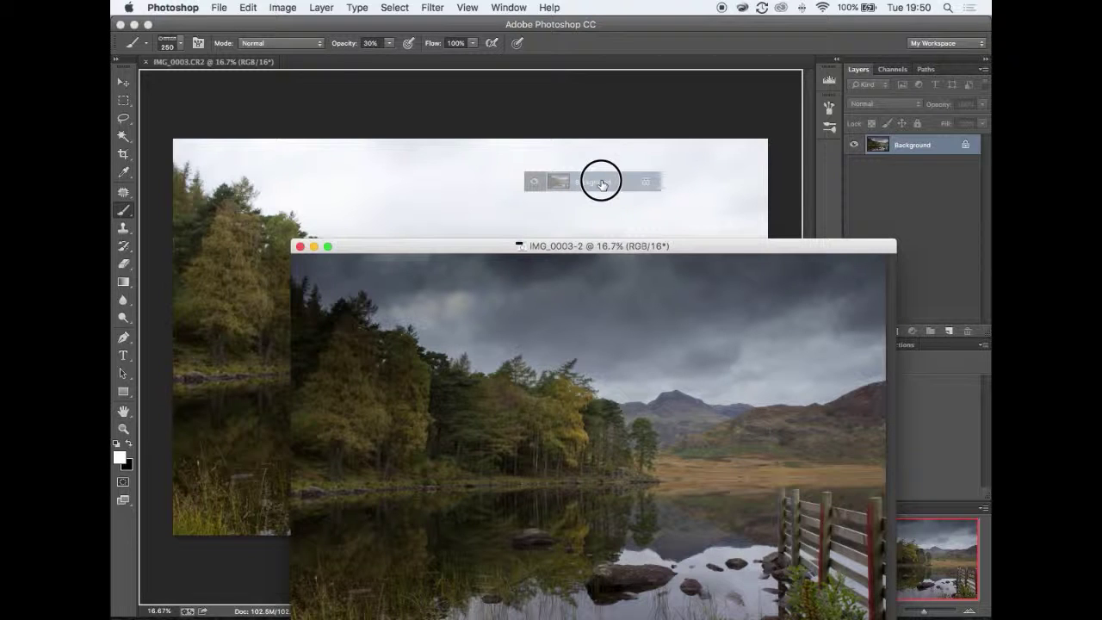
pyautogui.moveTo(601, 183); pyautogui.dragTo(601, 181)
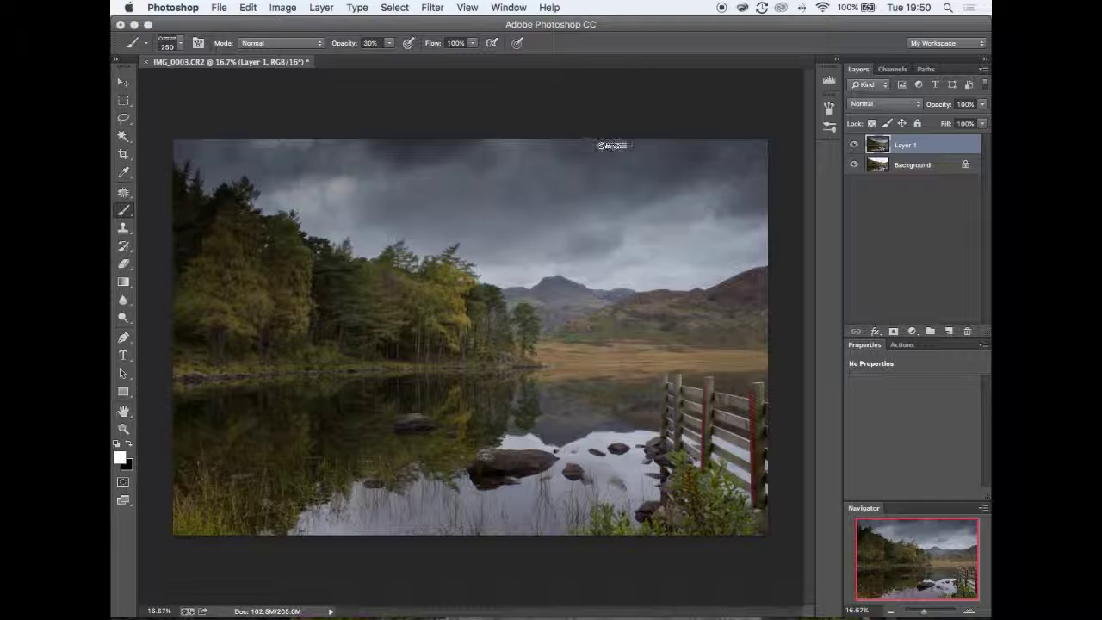
# Bring the floating IMG_0003-2 document to the front and close it without saving
pyautogui.click(499, 9)
pyautogui.click(496, 482)
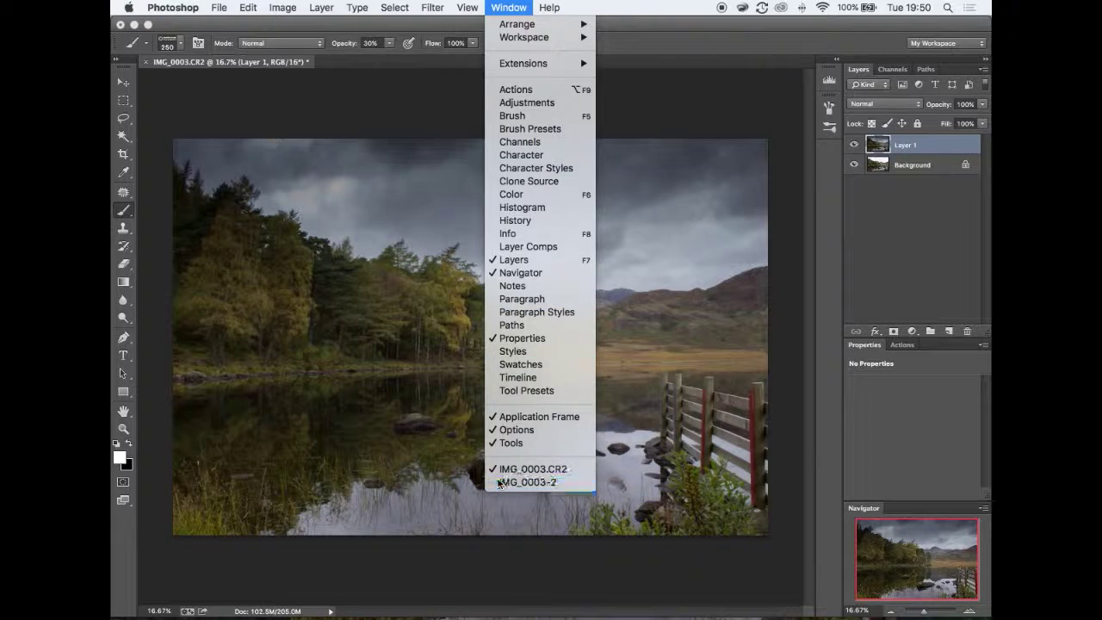
pyautogui.moveTo(706, 246); pyautogui.dragTo(589, 99)
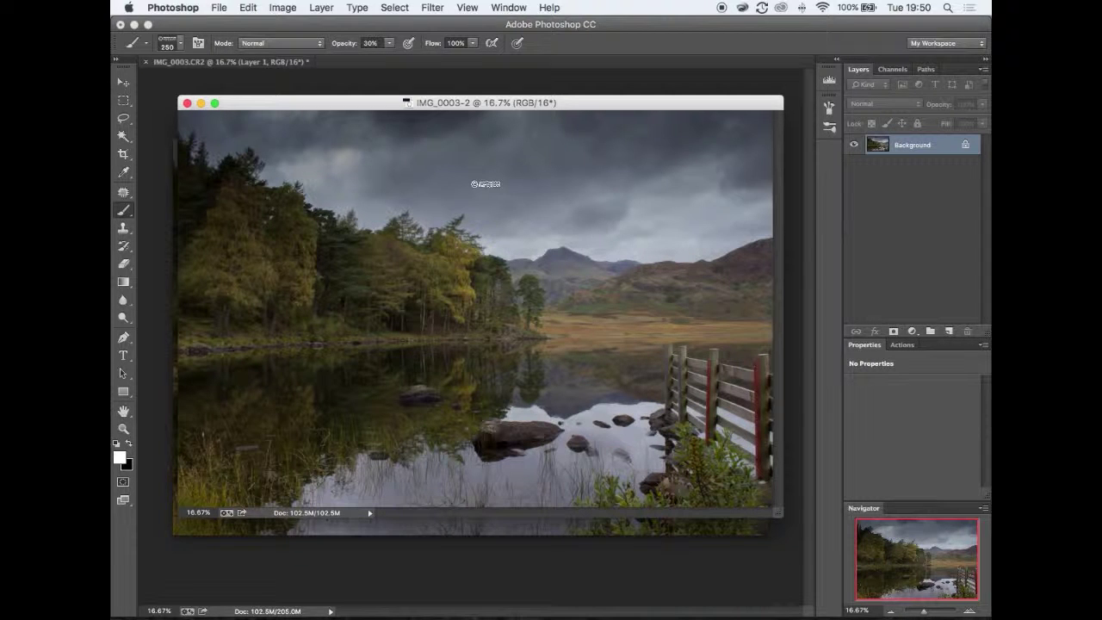
pyautogui.click(186, 103)
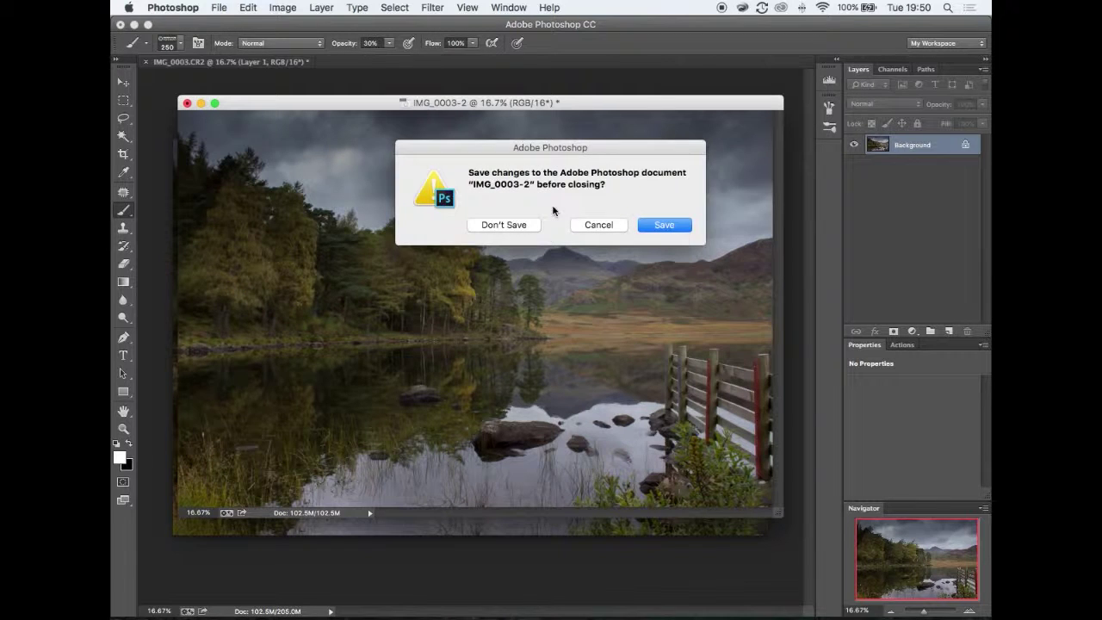
pyautogui.click(506, 227)
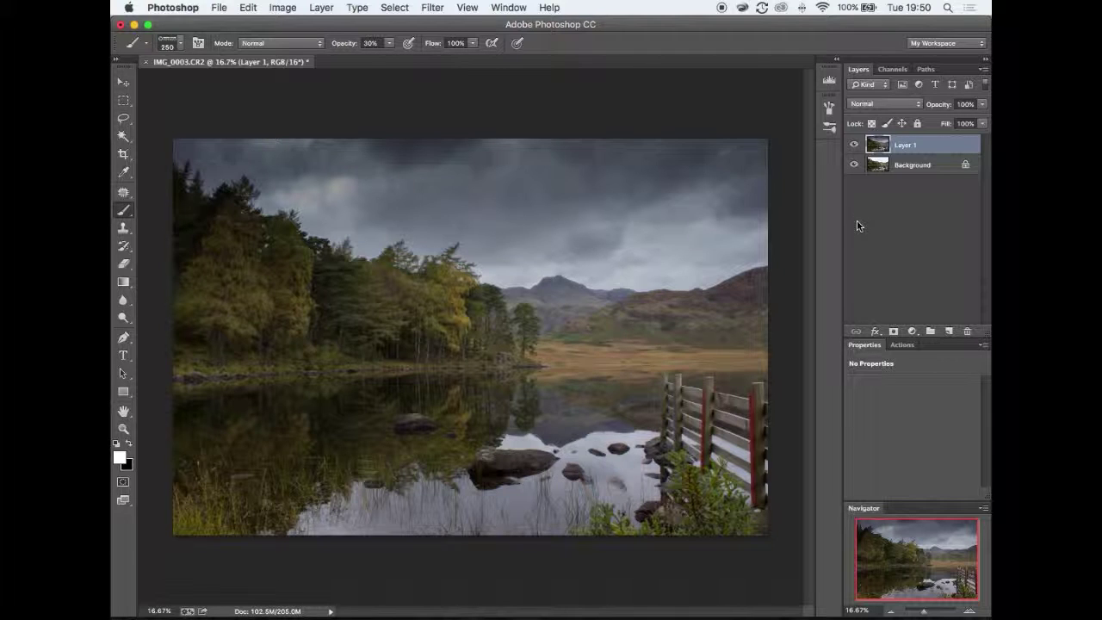
# Toggle Layer 1's visibility to compare the dark and light versions, and add a white layer mask to Layer 1
pyautogui.click(853, 148)
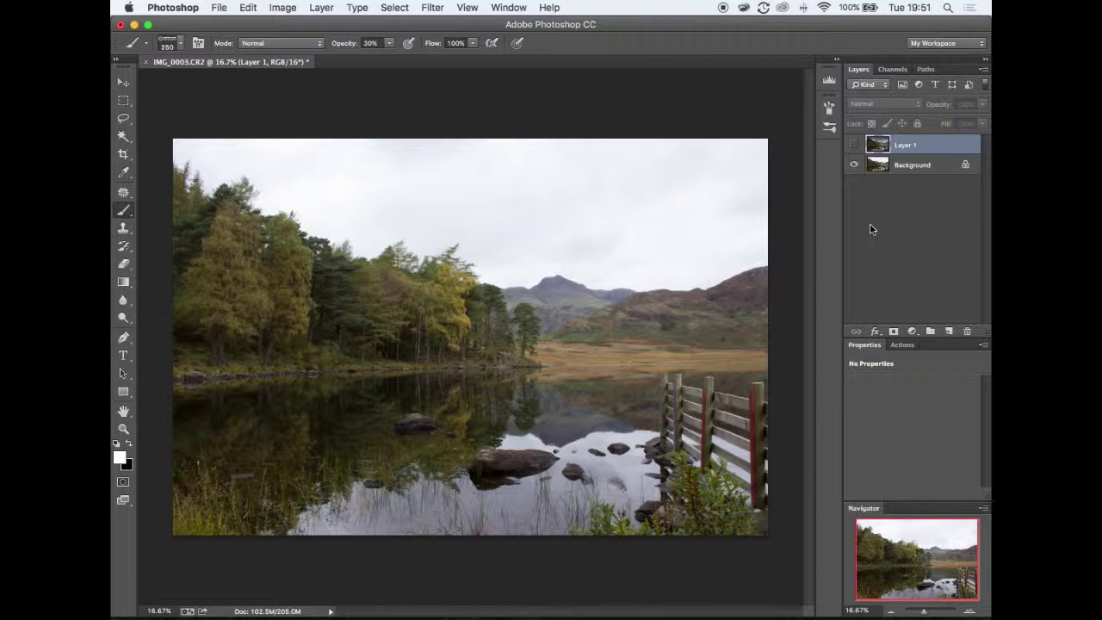
pyautogui.keyDown('alt'); pyautogui.click(853, 146); pyautogui.keyUp('alt')
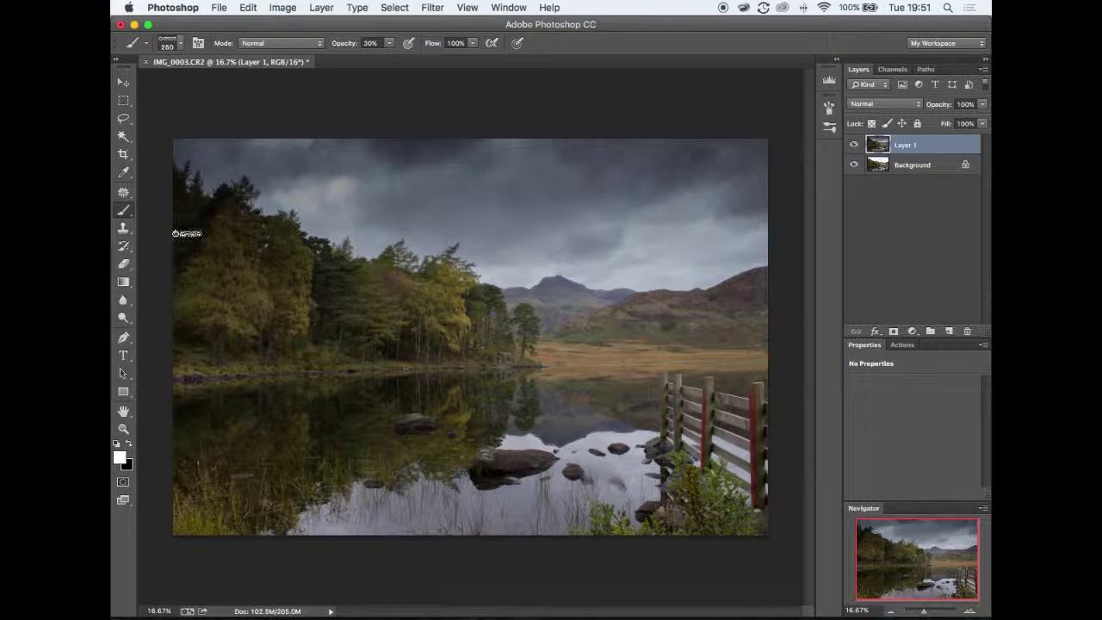
pyautogui.click(854, 145)
pyautogui.click(854, 146)
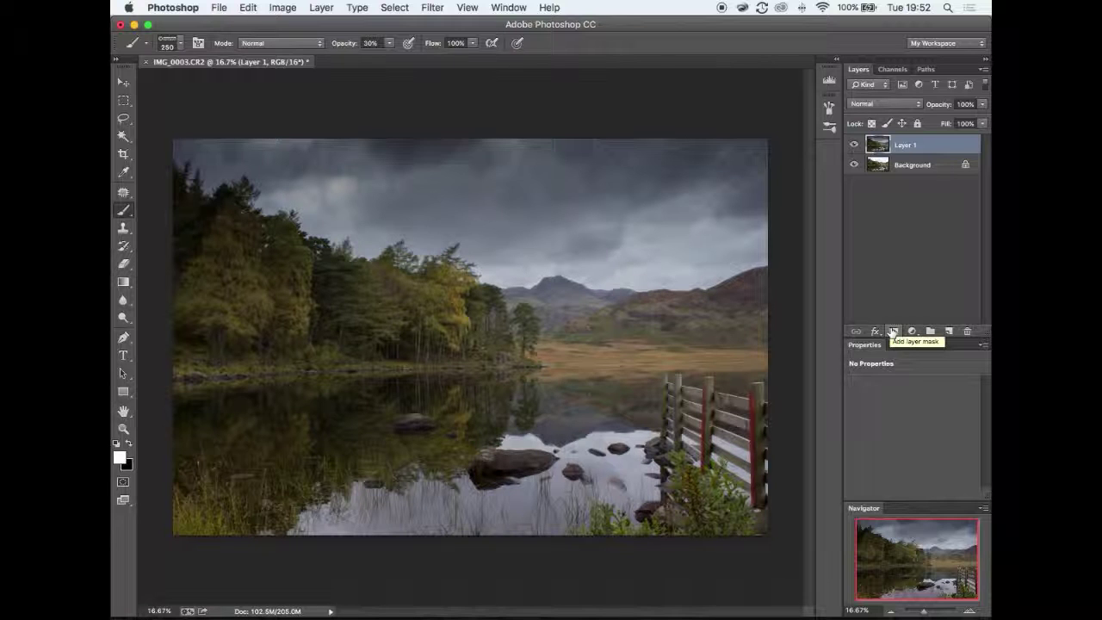
pyautogui.click(893, 332)
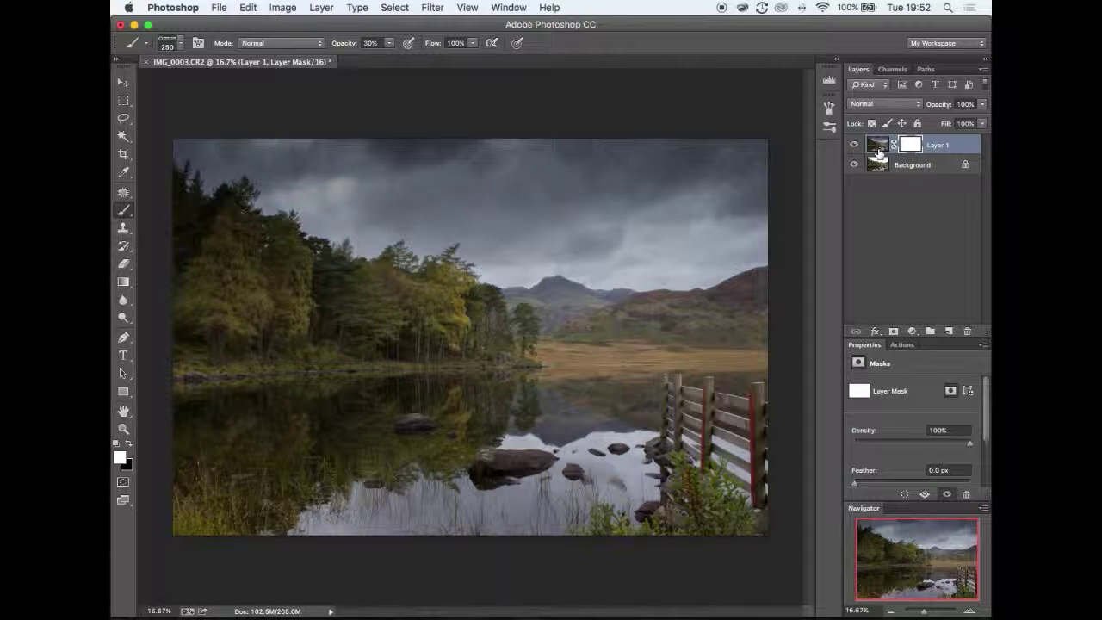
# Set the Layers panel thumbnails to the largest size
pyautogui.click(982, 71)
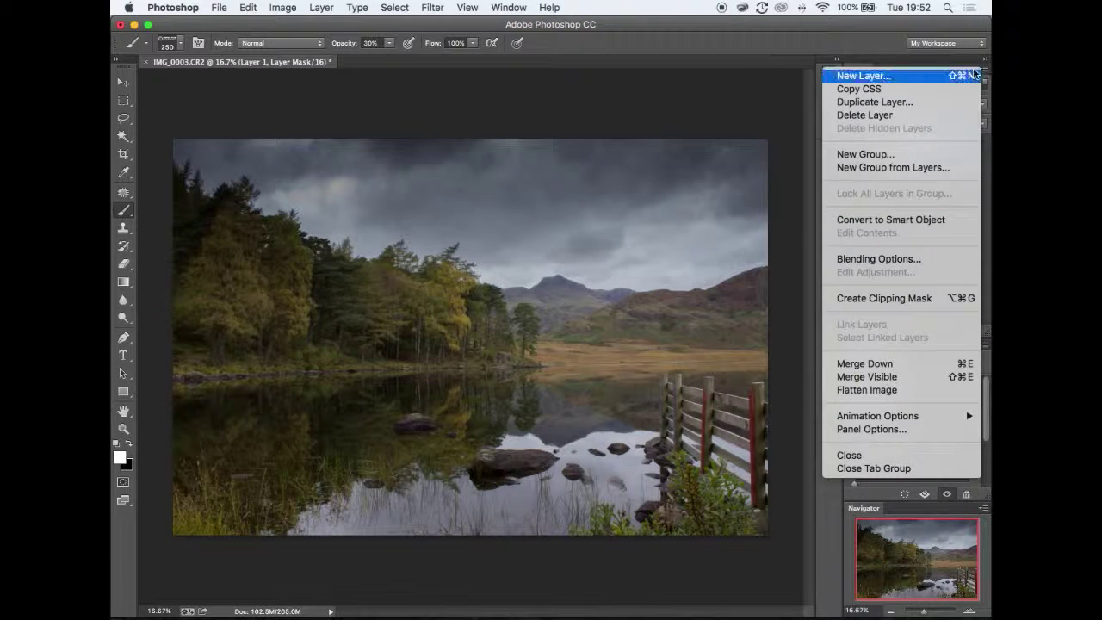
pyautogui.click(886, 429)
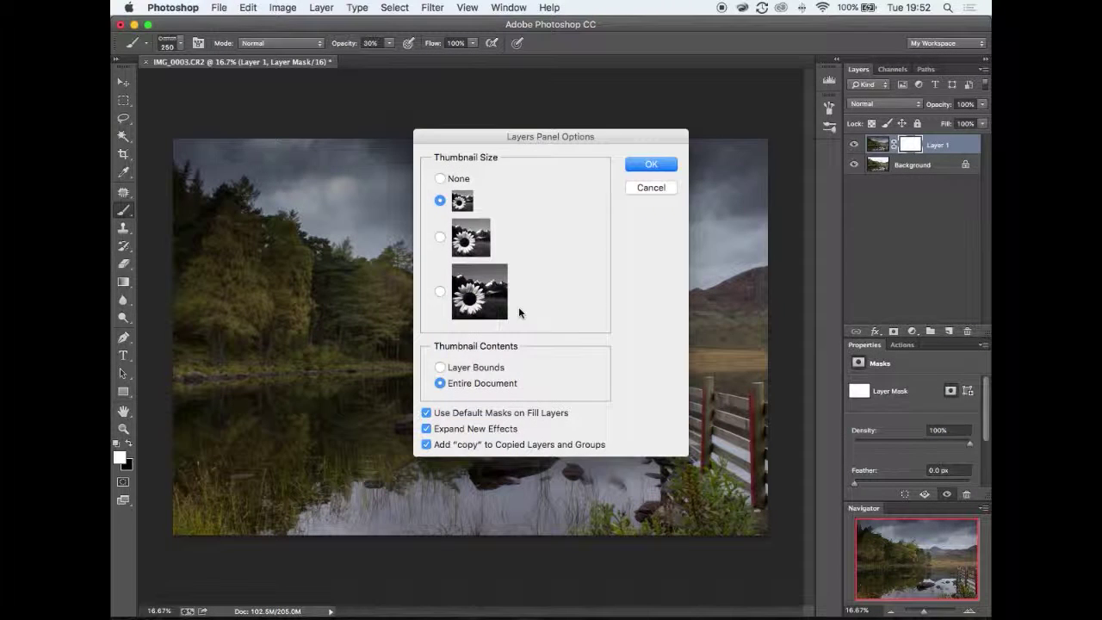
pyautogui.click(440, 291)
pyautogui.click(651, 163)
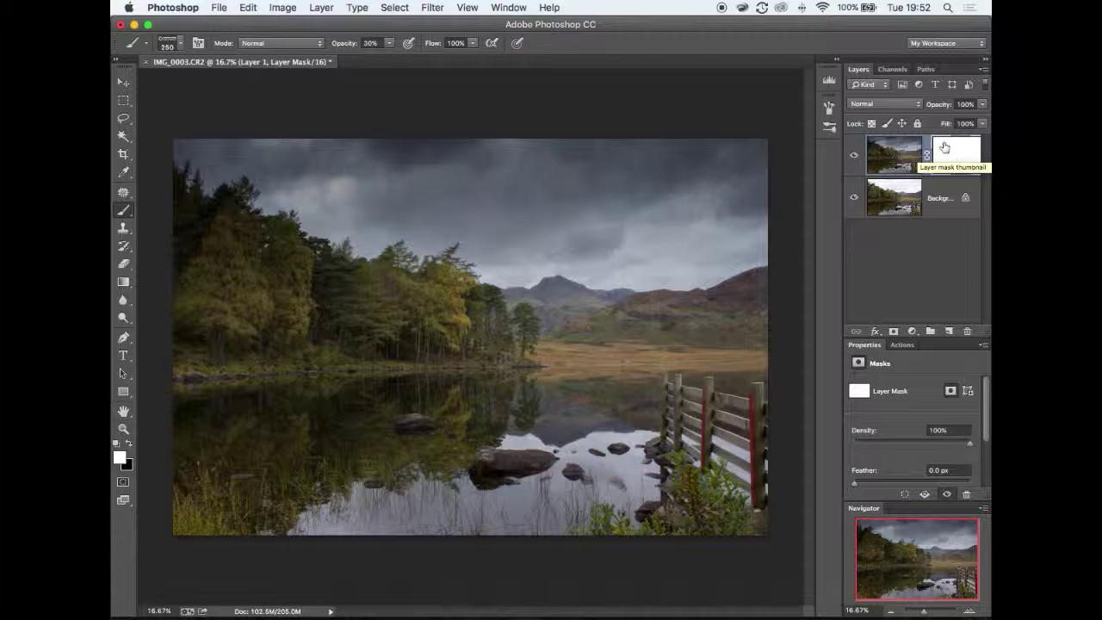
# Target Layer 1's layer mask for the Brush tool and swap the colours so black is in the foreground
pyautogui.click(897, 153)
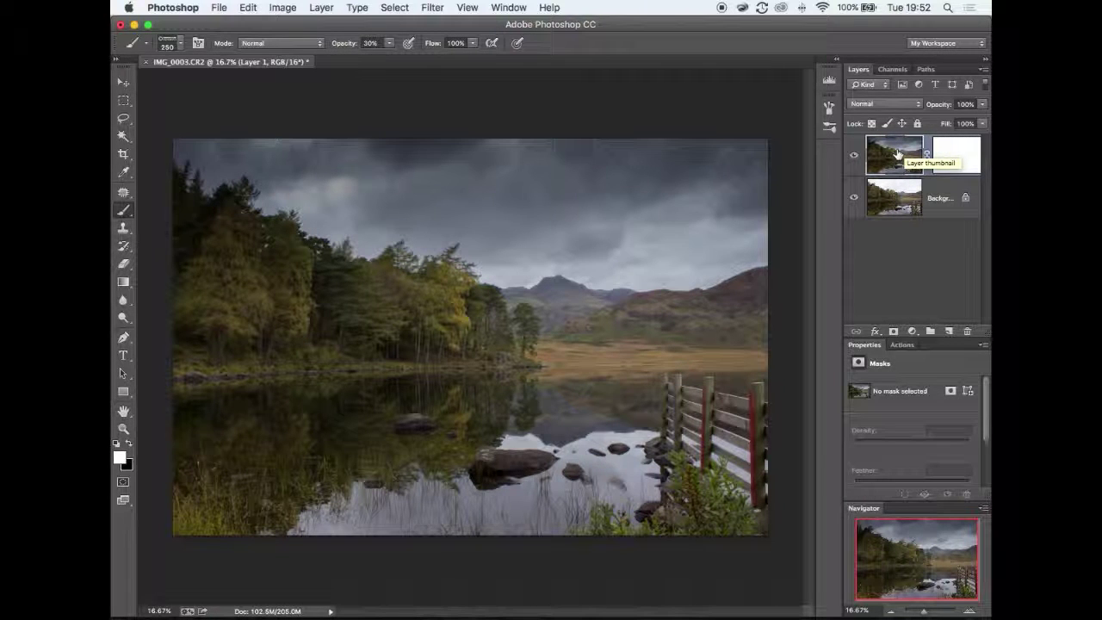
pyautogui.click(950, 150)
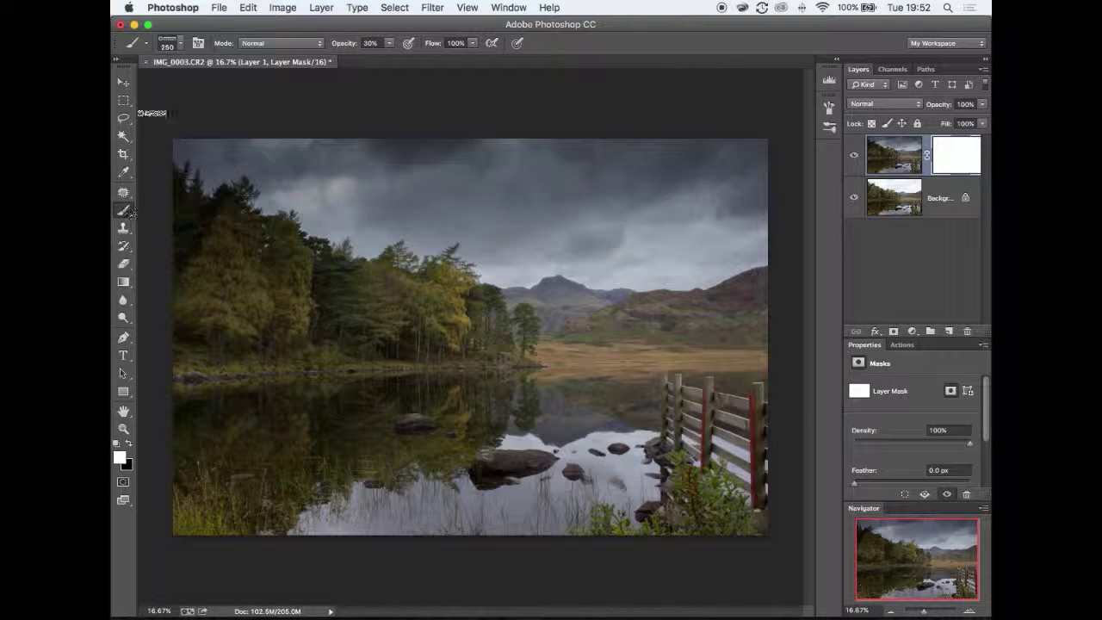
pyautogui.click(181, 49)
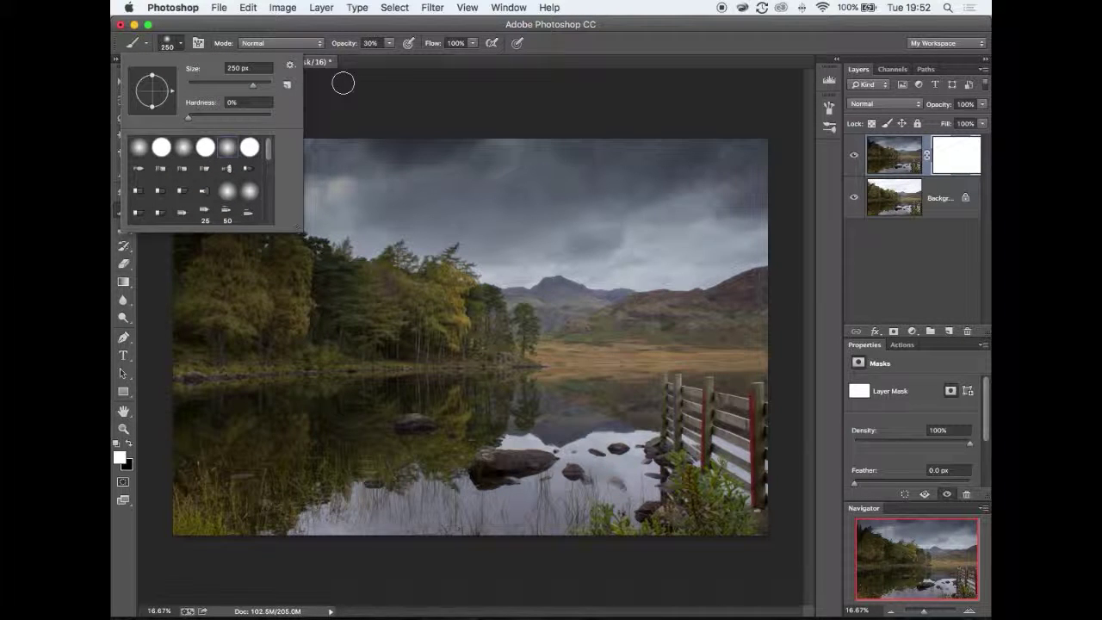
pyautogui.click(316, 67)
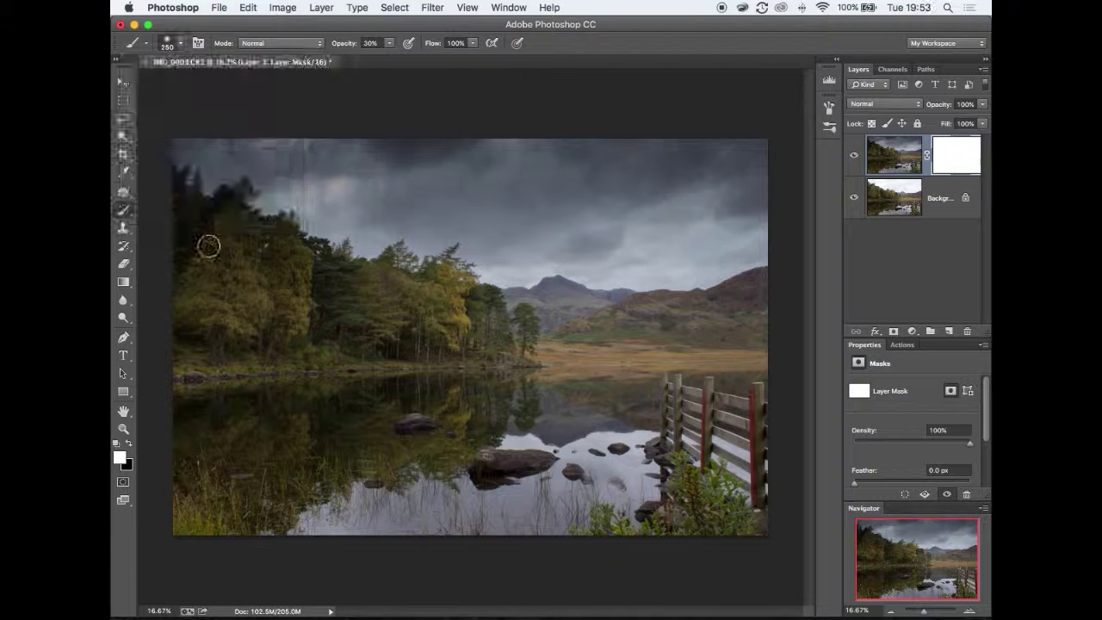
pyautogui.click(129, 446)
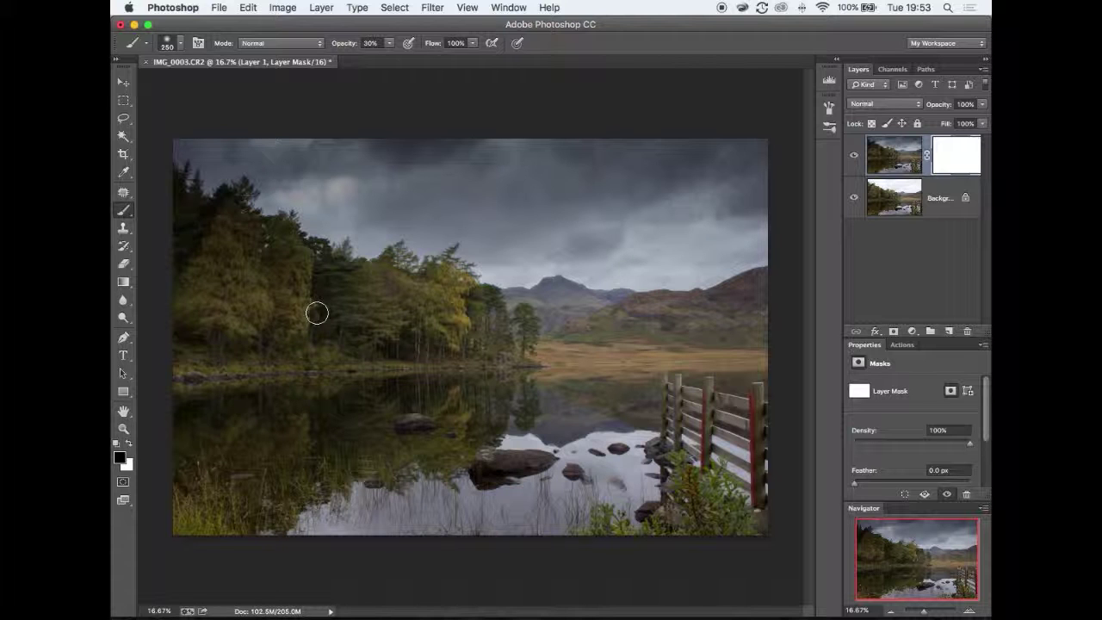
# Enlarge the brush to 700 px and paint black on Layer 1's mask over the trees at the far left
pyautogui.press(']')
pyautogui.press(']')
pyautogui.press(']')
pyautogui.press(']')
pyautogui.press(']')
pyautogui.moveTo(287, 297)
pyautogui.mouseDown()
pyautogui.moveTo(221, 283)
pyautogui.moveTo(216, 264)
pyautogui.moveTo(177, 248)
pyautogui.mouseUp()
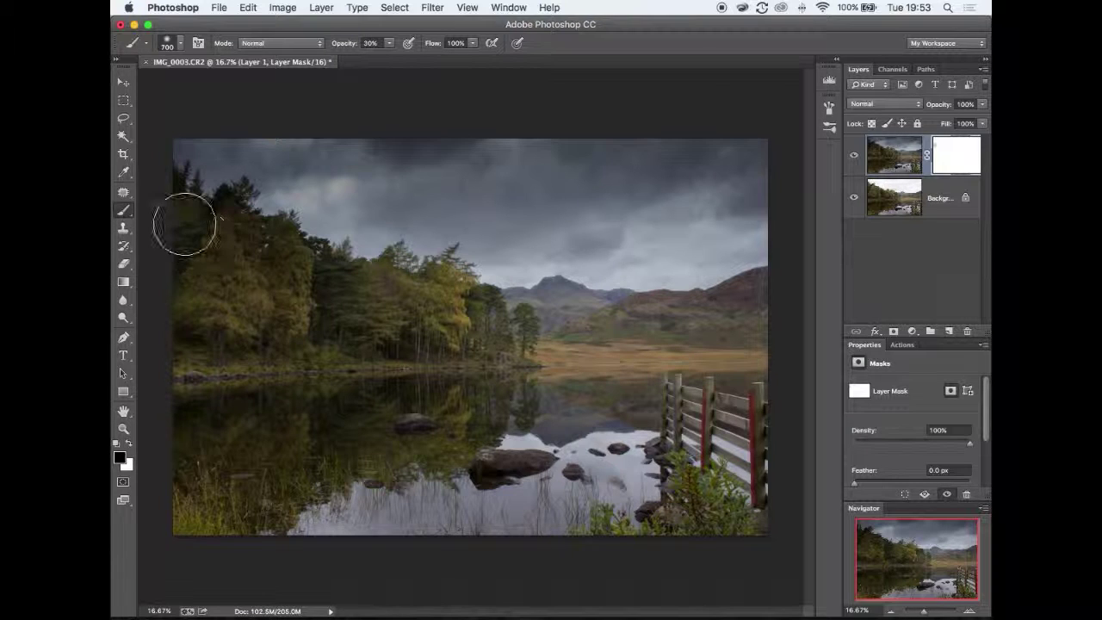
pyautogui.moveTo(204, 238); pyautogui.dragTo(218, 283)
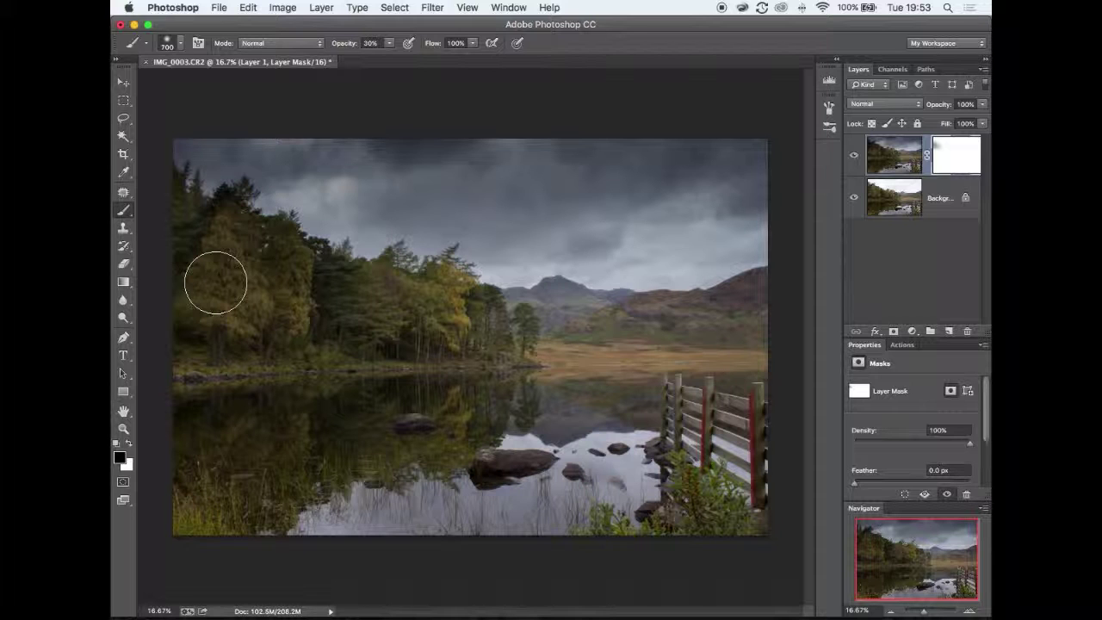
pyautogui.moveTo(218, 238); pyautogui.dragTo(214, 250)
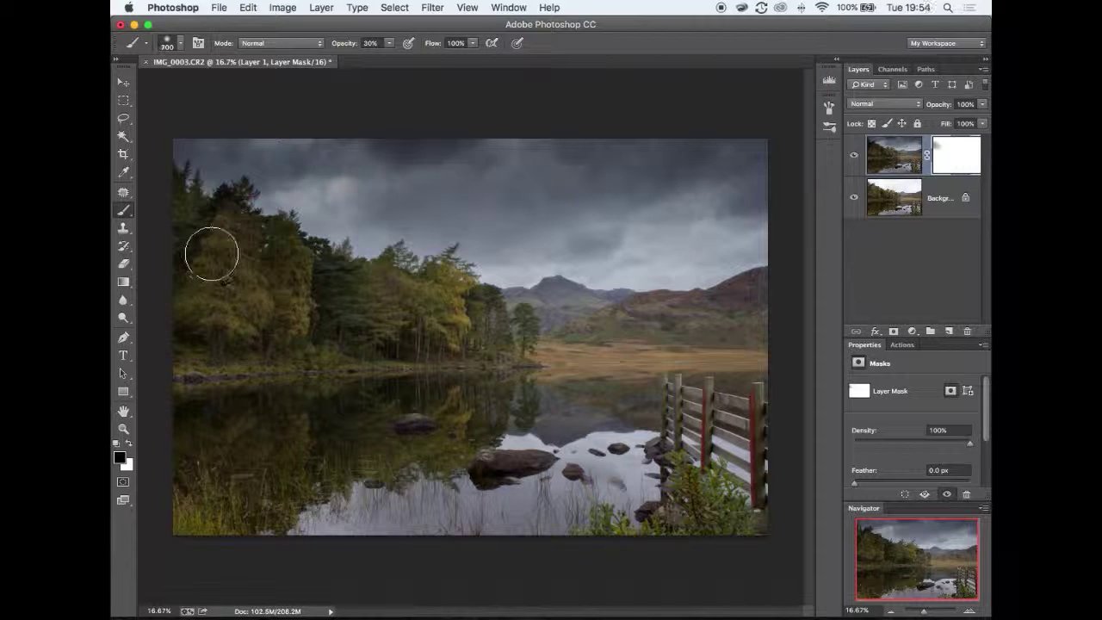
# Reduce the brush size and paint black on Layer 1's mask down the tall left-hand trees
pyautogui.press('[')
pyautogui.press('[')
pyautogui.press('[')
pyautogui.moveTo(228, 206)
pyautogui.mouseDown()
pyautogui.moveTo(190, 241)
pyautogui.moveTo(173, 196)
pyautogui.moveTo(197, 239)
pyautogui.moveTo(216, 209)
pyautogui.moveTo(295, 312)
pyautogui.mouseUp()
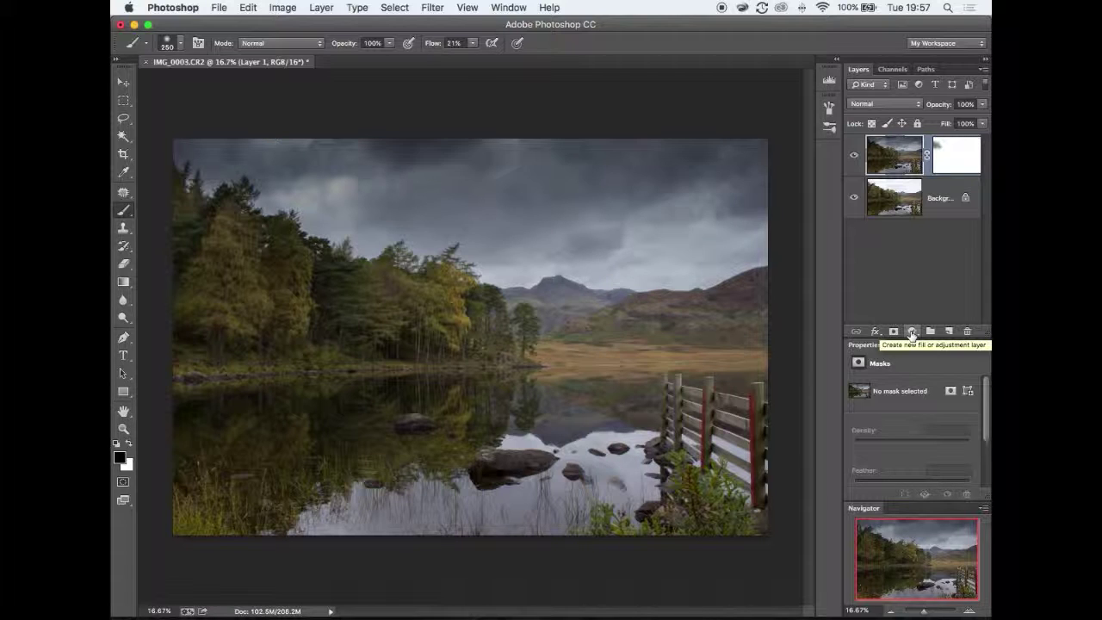
# Add a Hue/Saturation adjustment layer above Layer 1 with Saturation at +12
pyautogui.click(911, 333)
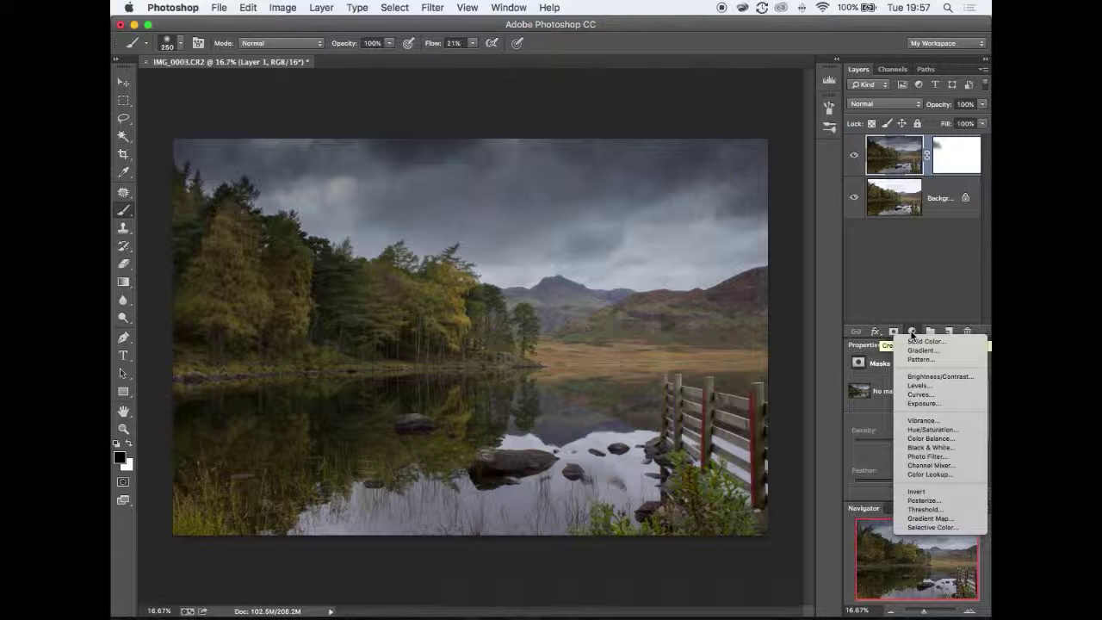
pyautogui.click(916, 429)
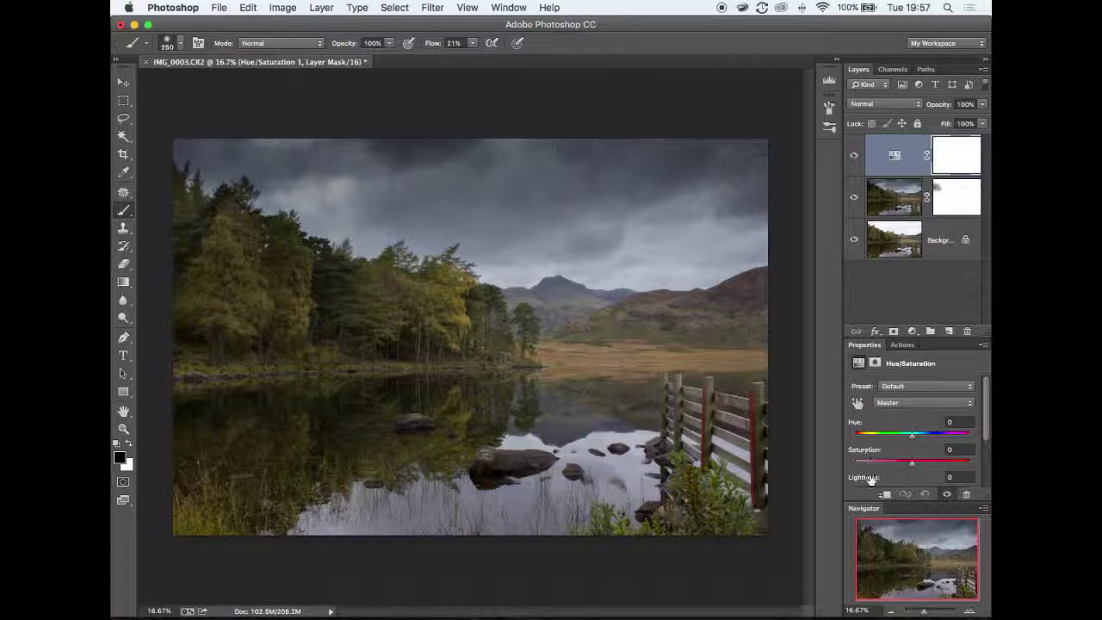
pyautogui.moveTo(917, 469); pyautogui.dragTo(919, 468)
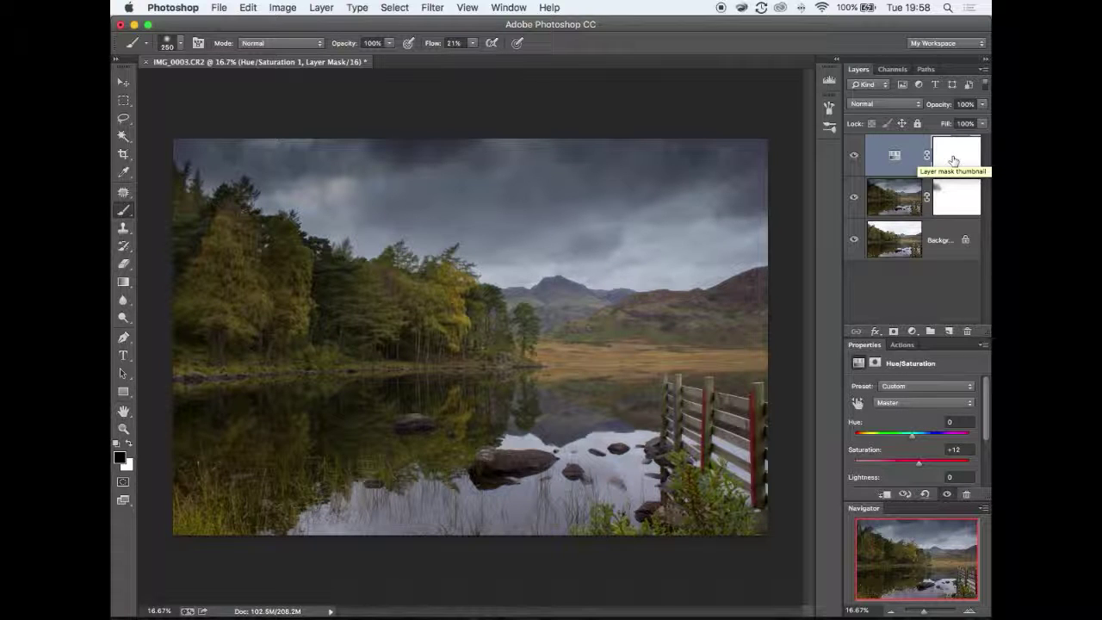
# Move the Hue/Saturation adjustment layer between Layer 1 and the Background, declining to replace Layer 1's mask
pyautogui.moveTo(953, 160); pyautogui.dragTo(945, 219)
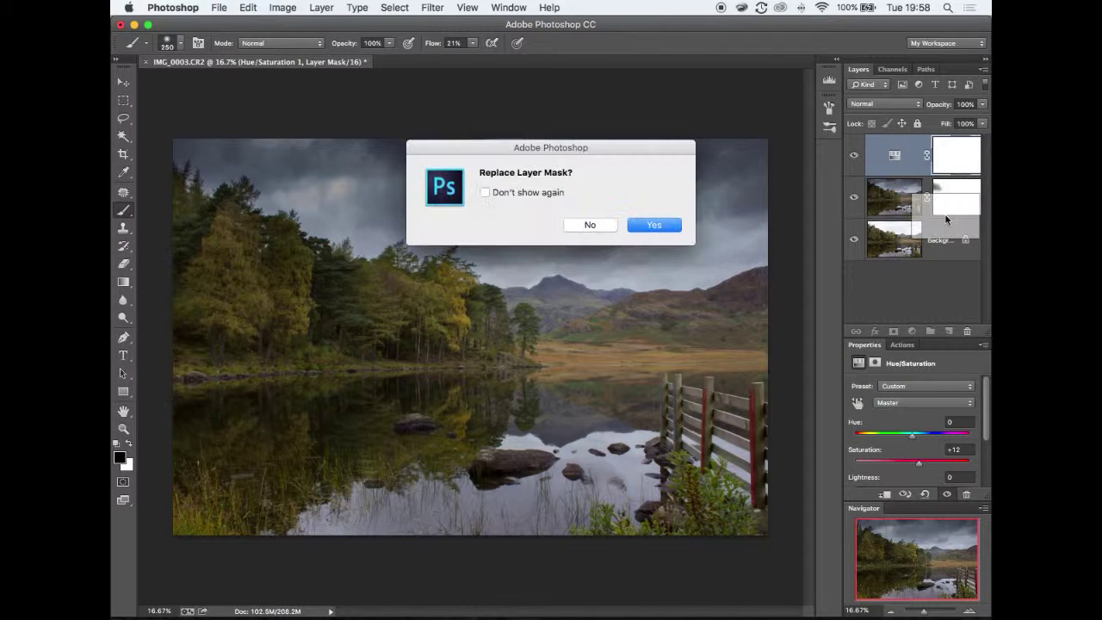
pyautogui.click(594, 225)
pyautogui.moveTo(909, 165); pyautogui.dragTo(903, 229)
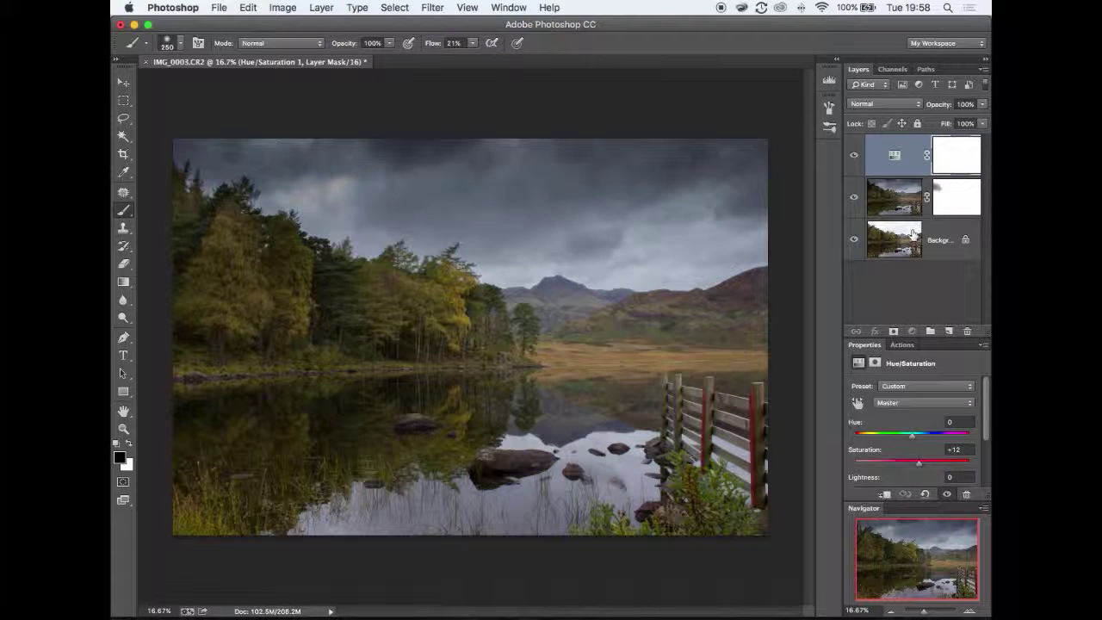
pyautogui.moveTo(895, 153); pyautogui.dragTo(877, 222)
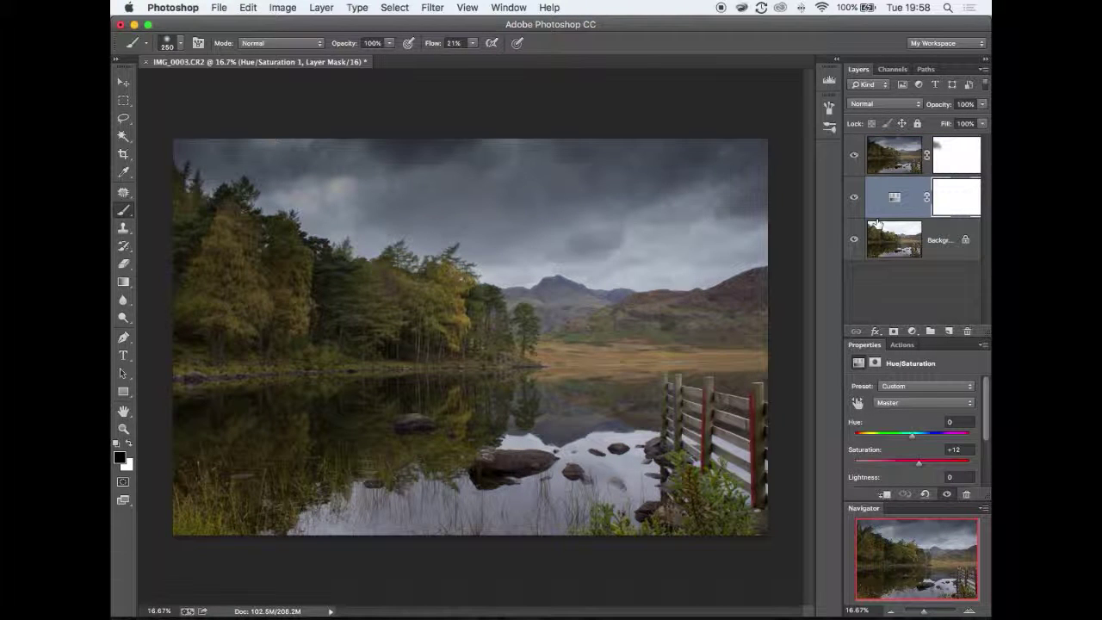
# Set the Hue/Saturation layer's Saturation to +80 to exaggerate its effect beneath Layer 1
pyautogui.moveTo(894, 196); pyautogui.dragTo(900, 351)
pyautogui.moveTo(920, 464); pyautogui.dragTo(958, 466)
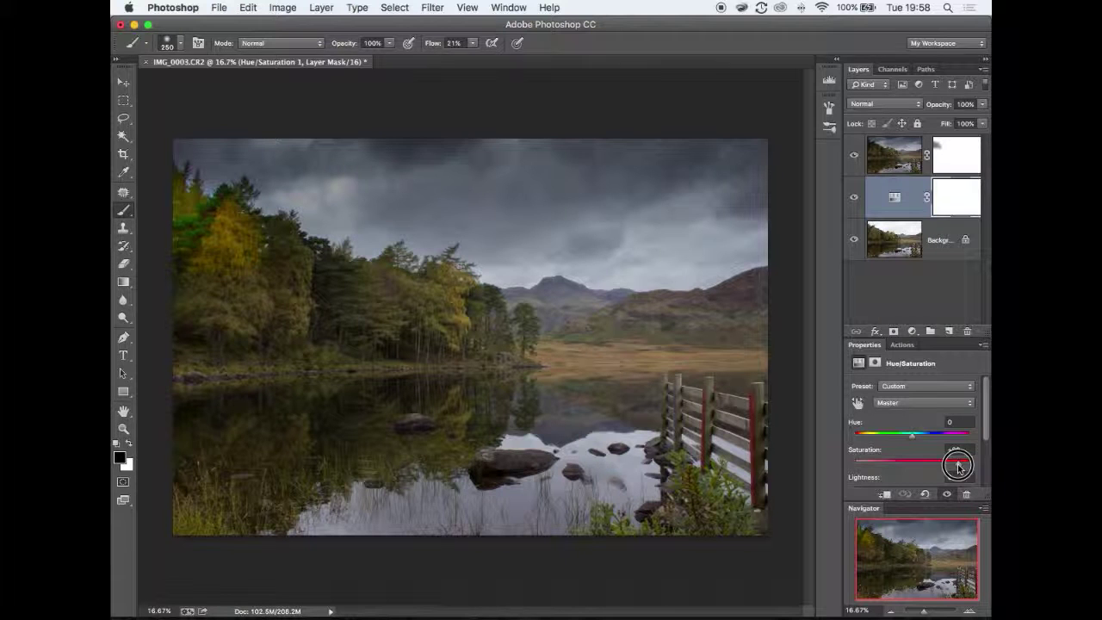
pyautogui.moveTo(958, 466); pyautogui.dragTo(958, 465)
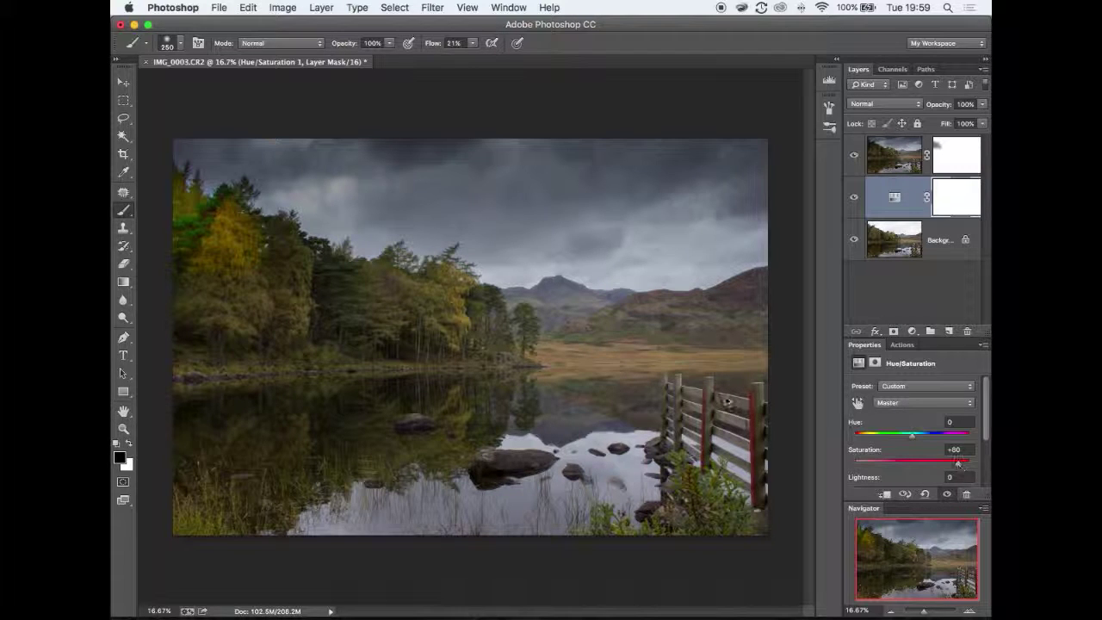
# Move the Hue/Saturation layer back to the top of the layer stack and set its Saturation to +21
pyautogui.moveTo(917, 202); pyautogui.dragTo(915, 139)
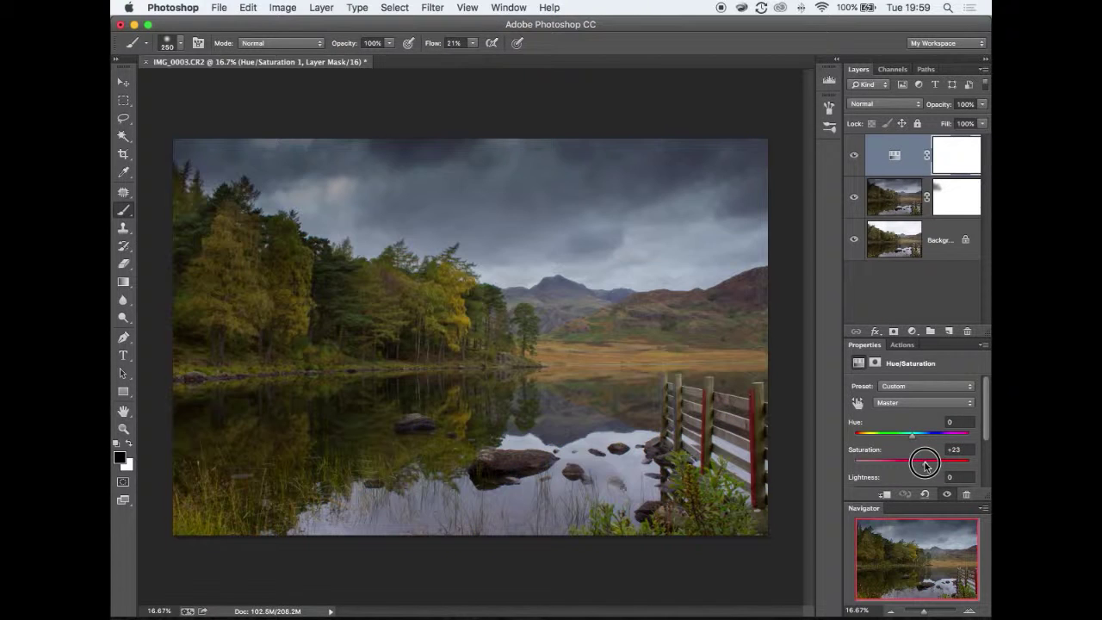
pyautogui.click(926, 462)
pyautogui.moveTo(925, 466); pyautogui.dragTo(924, 466)
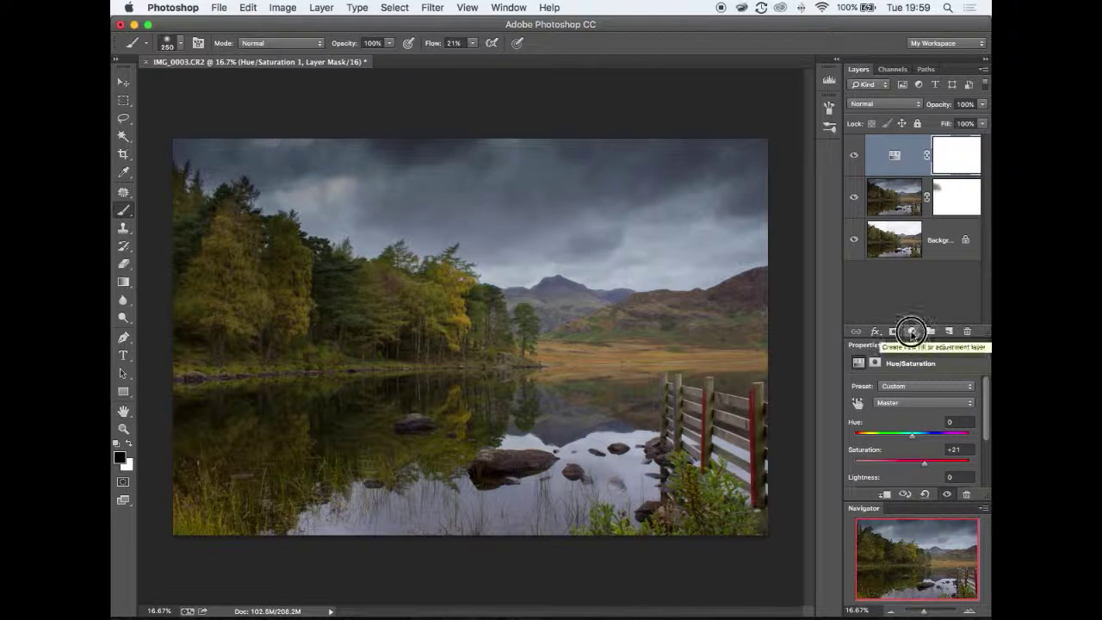
# Add a Curves adjustment layer on top and float its Properties panel, enlarged, over the image
pyautogui.click(911, 332)
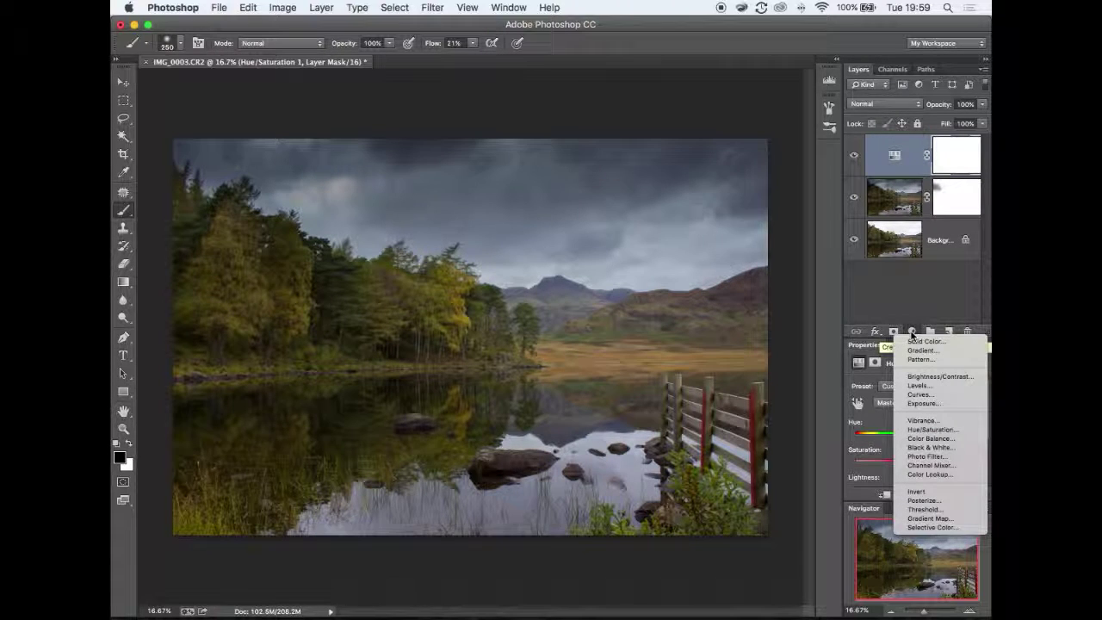
pyautogui.click(913, 396)
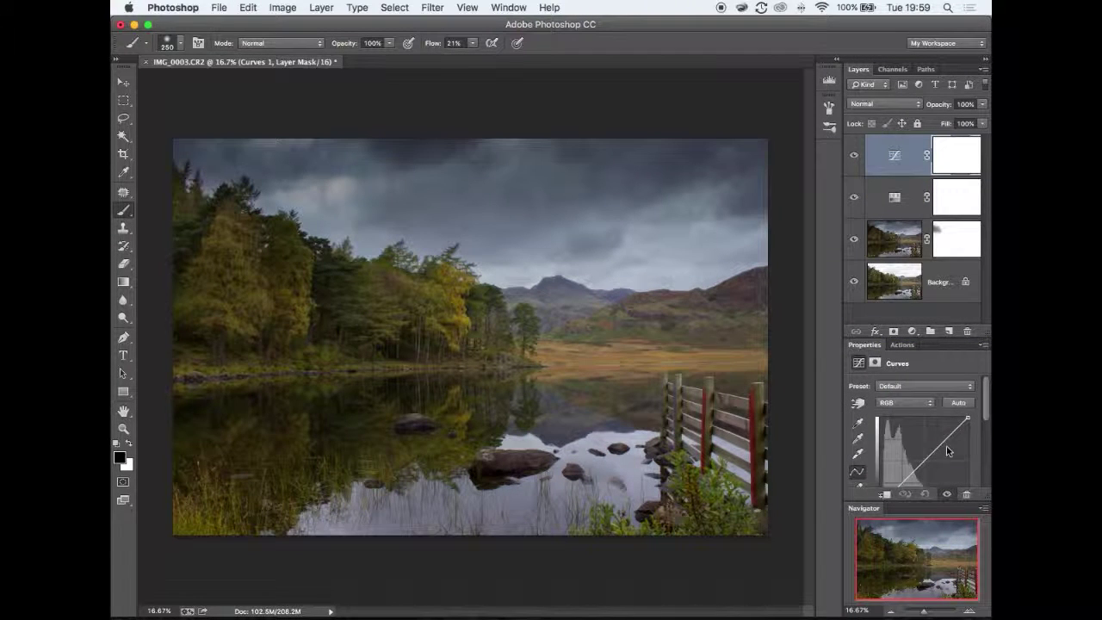
pyautogui.moveTo(960, 351); pyautogui.dragTo(561, 152)
pyautogui.moveTo(592, 301); pyautogui.dragTo(741, 514)
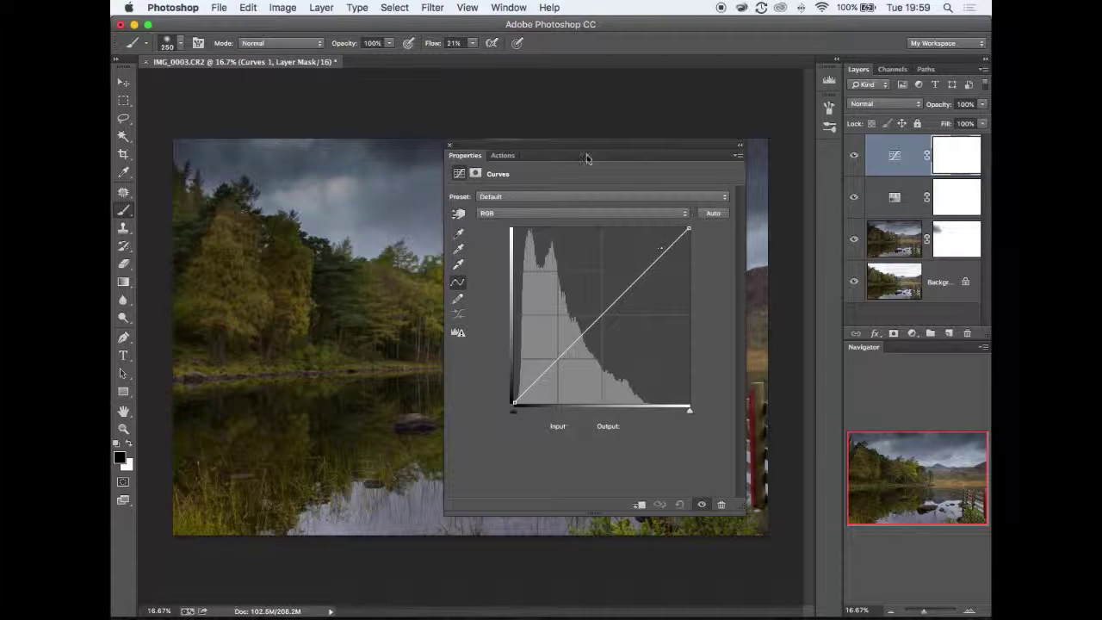
pyautogui.moveTo(586, 155); pyautogui.dragTo(596, 241)
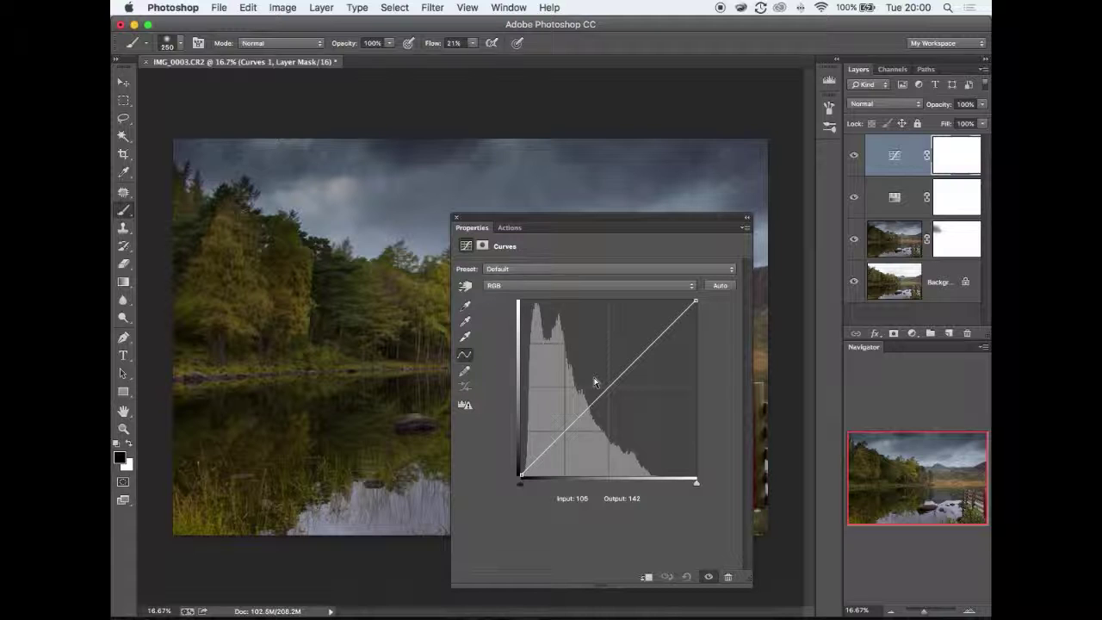
pyautogui.moveTo(594, 382); pyautogui.dragTo(611, 364)
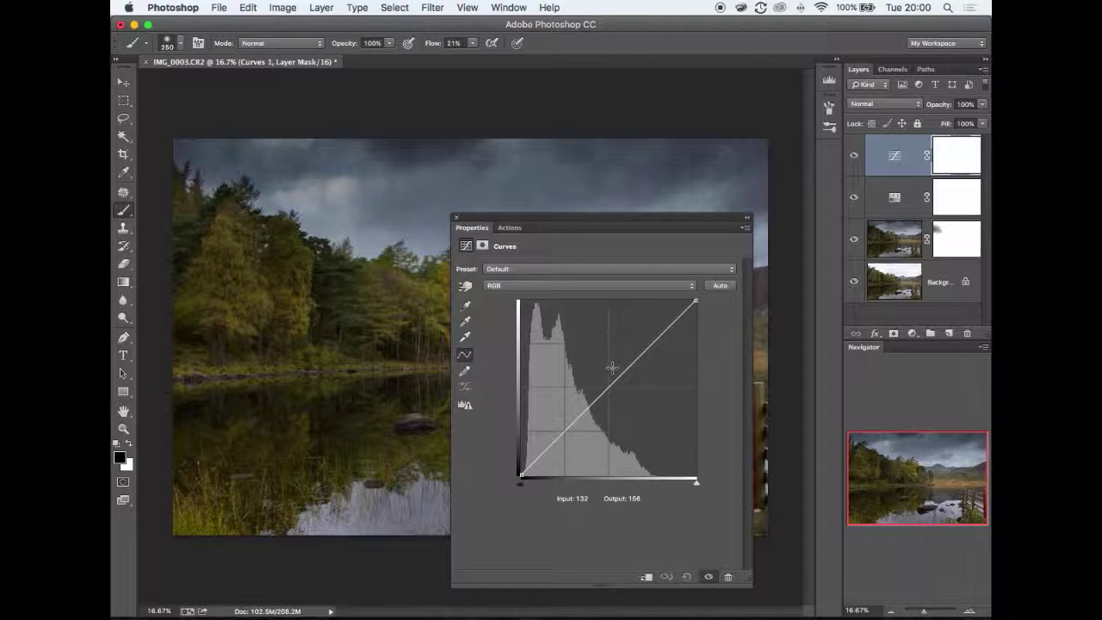
pyautogui.moveTo(574, 223); pyautogui.dragTo(613, 223)
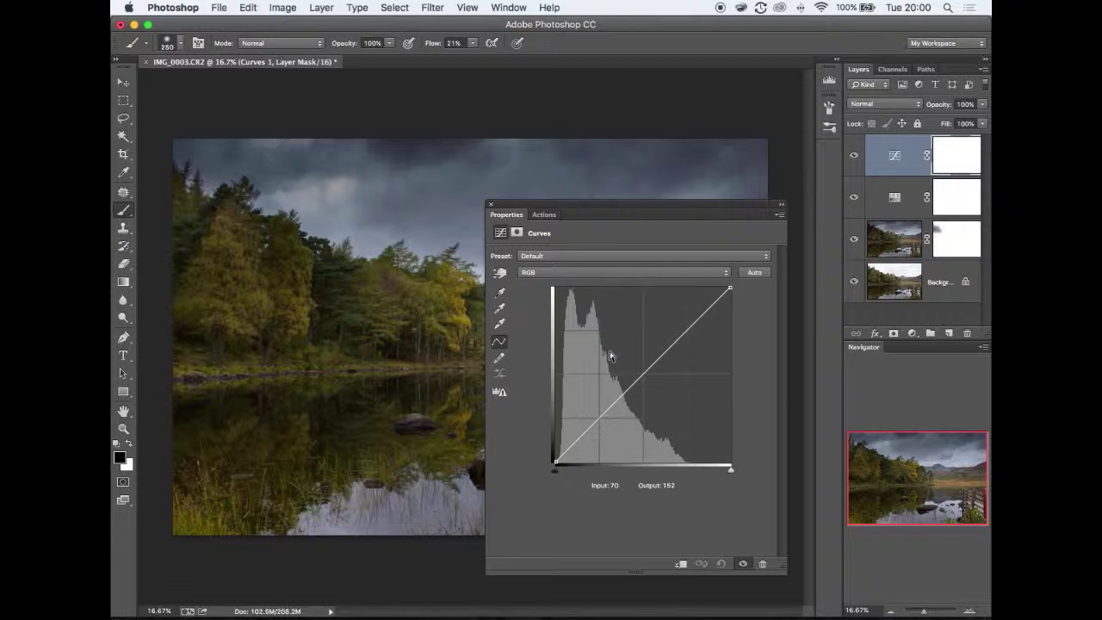
# Shape the RGB curve into an S with a fixed midpoint, lowered shadows and highlights at 181 to 202, and redock the Properties panel
pyautogui.click(641, 375)
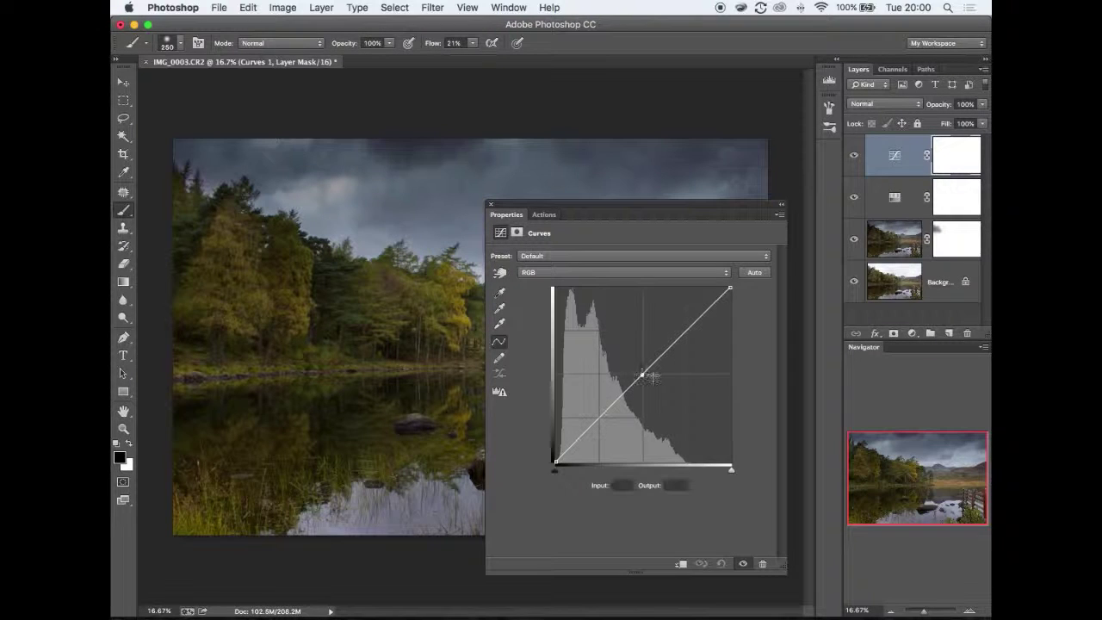
pyautogui.click(685, 330)
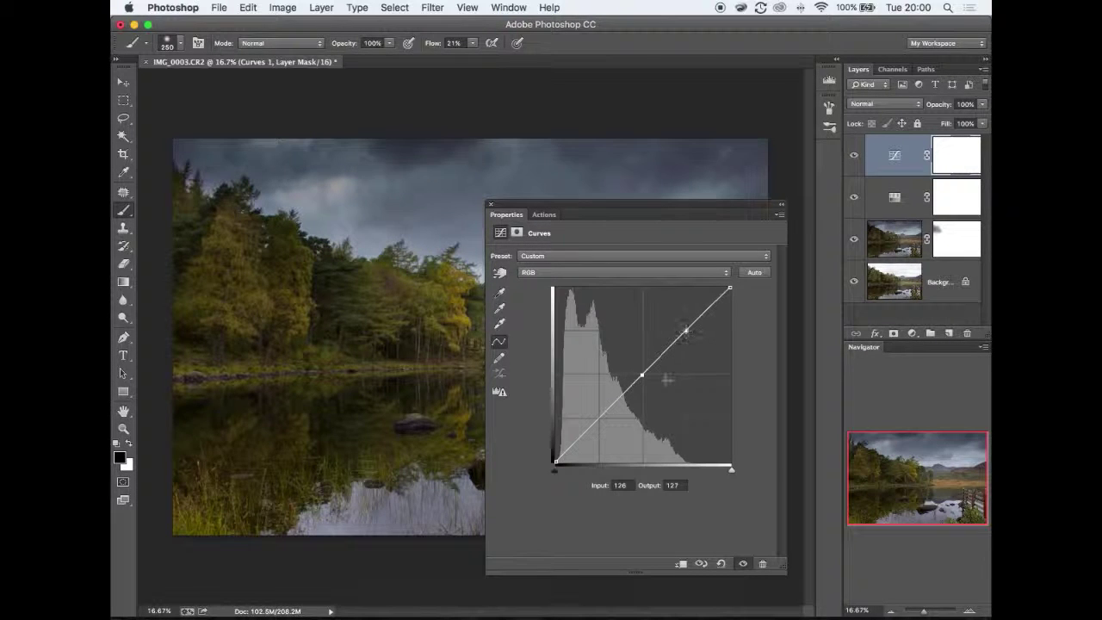
pyautogui.click(600, 418)
pyautogui.moveTo(685, 330); pyautogui.dragTo(680, 325)
pyautogui.moveTo(600, 417); pyautogui.dragTo(608, 423)
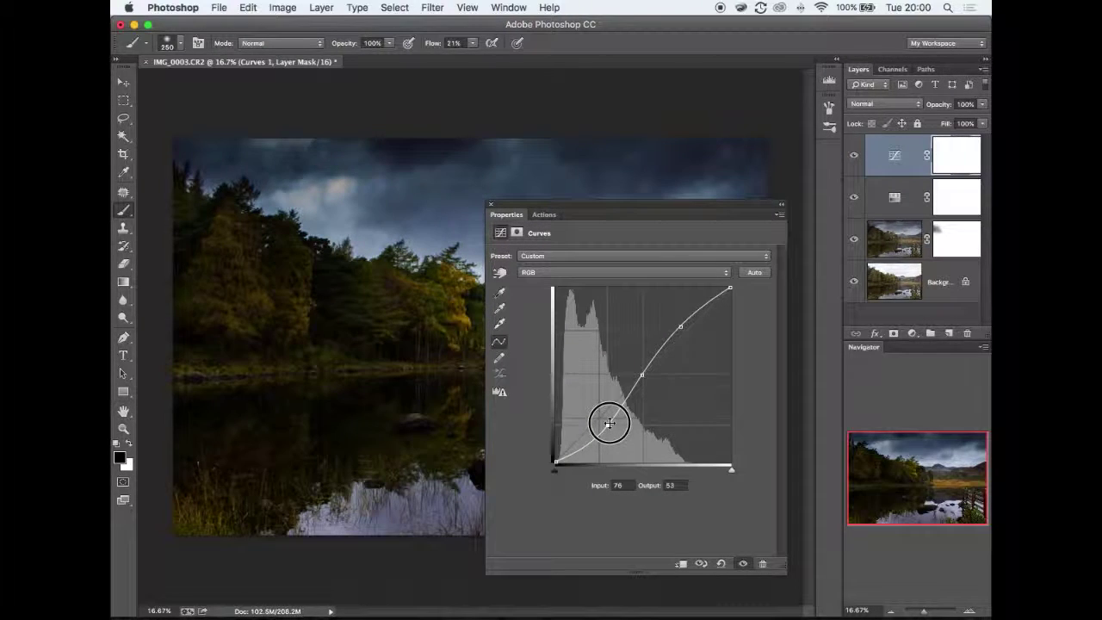
pyautogui.click(680, 327)
pyautogui.moveTo(681, 327); pyautogui.dragTo(680, 326)
pyautogui.moveTo(696, 203); pyautogui.dragTo(926, 364)
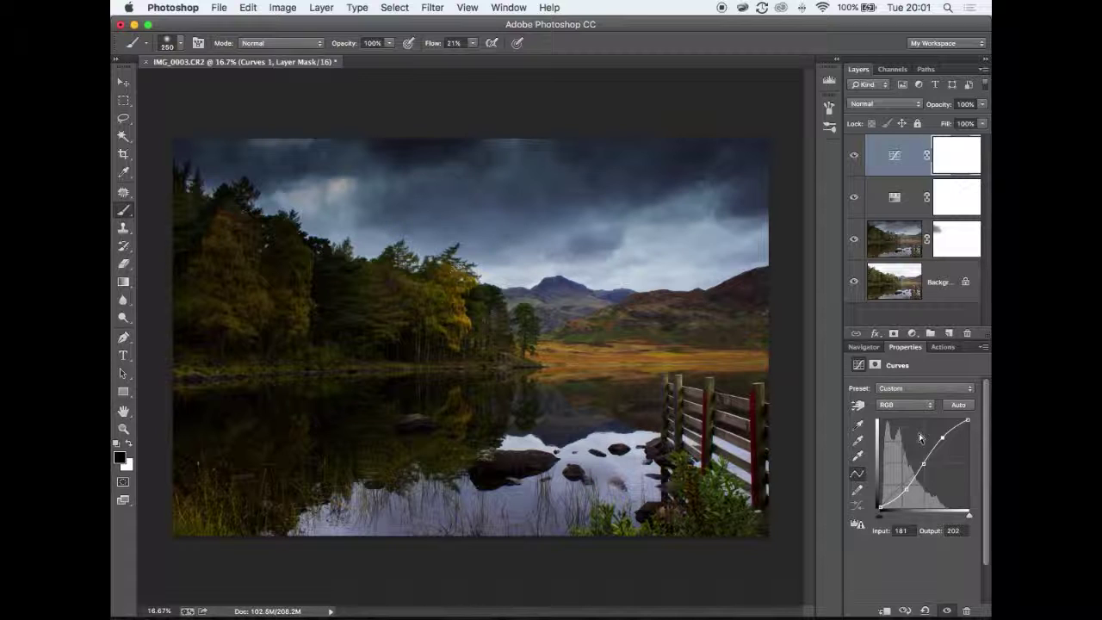
# Reduce the Curves adjustment layer's opacity to 69%
pyautogui.click(939, 107)
pyautogui.moveTo(941, 106); pyautogui.dragTo(918, 107)
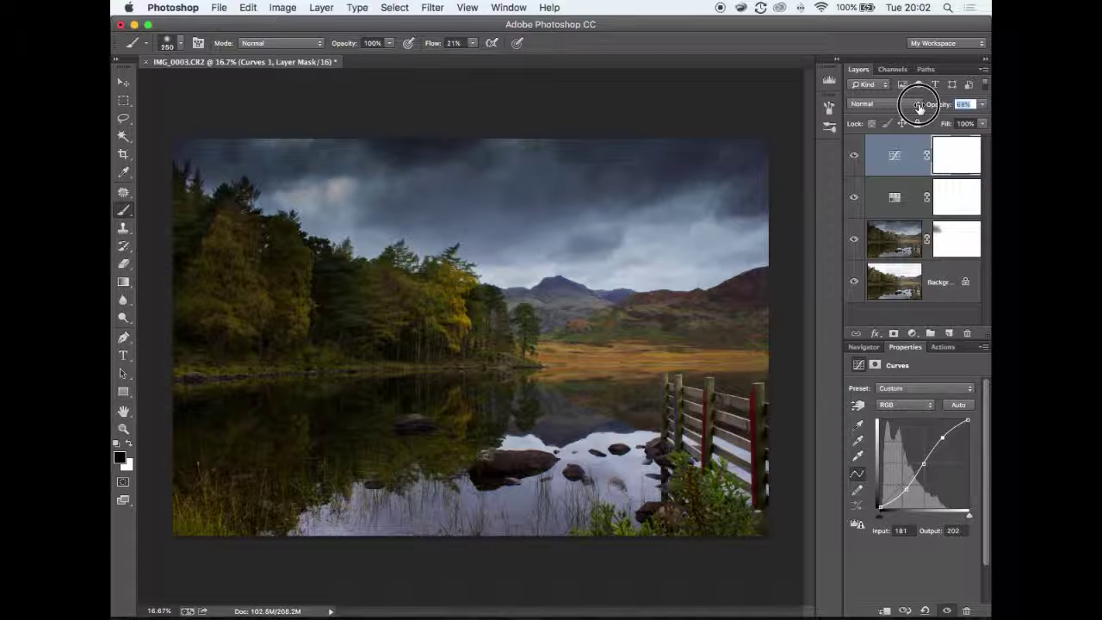
pyautogui.moveTo(919, 107); pyautogui.dragTo(909, 108)
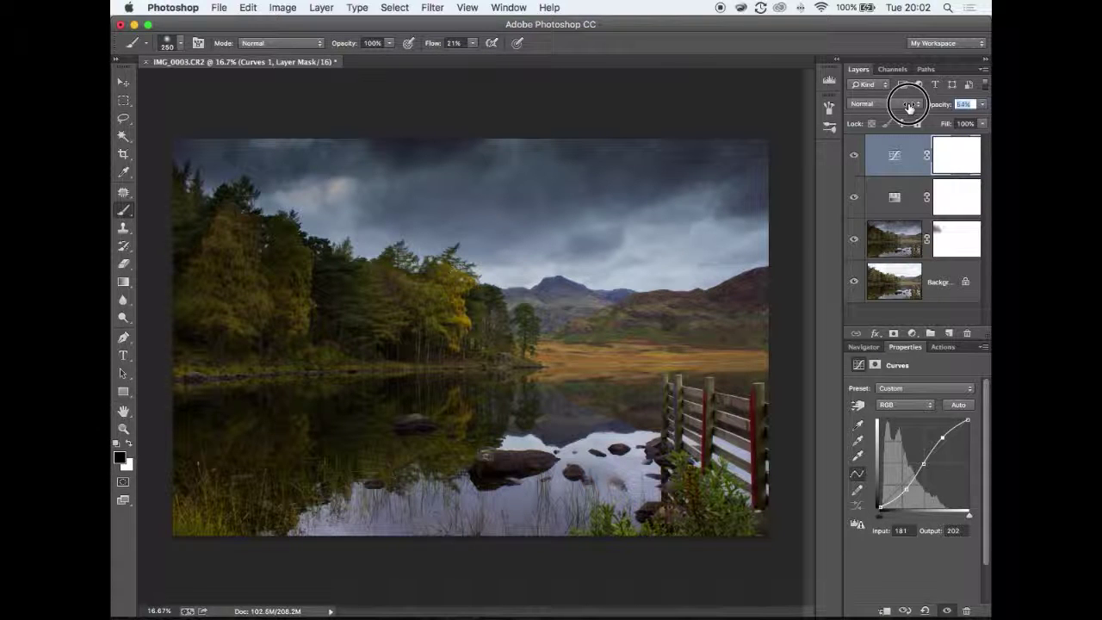
pyautogui.write('62')
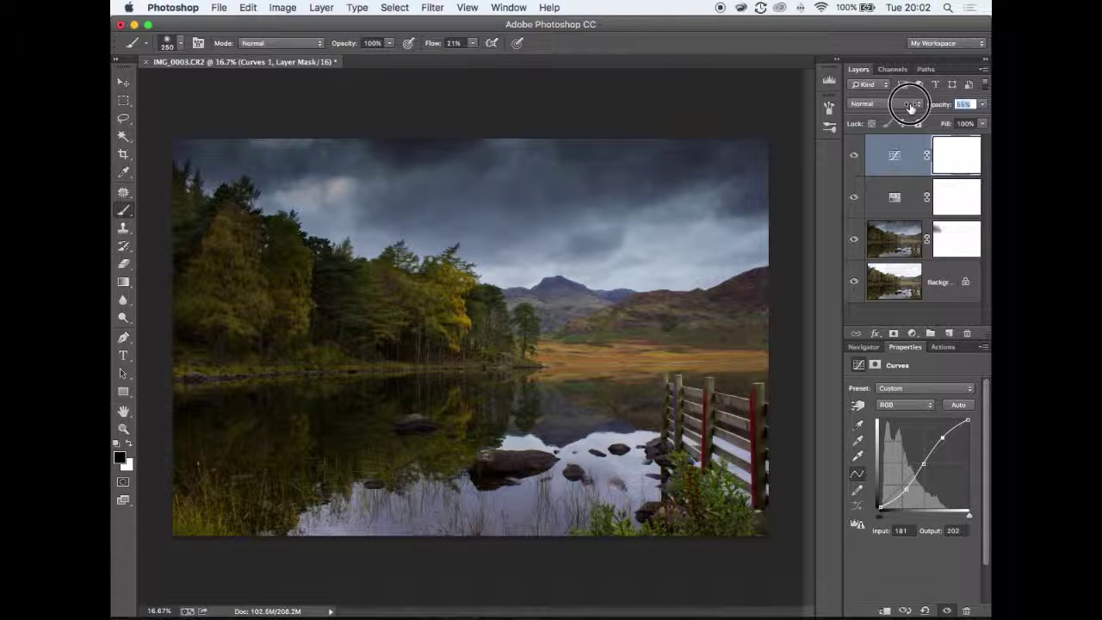
pyautogui.press('Return')
pyautogui.write('69')
pyautogui.press('Return')
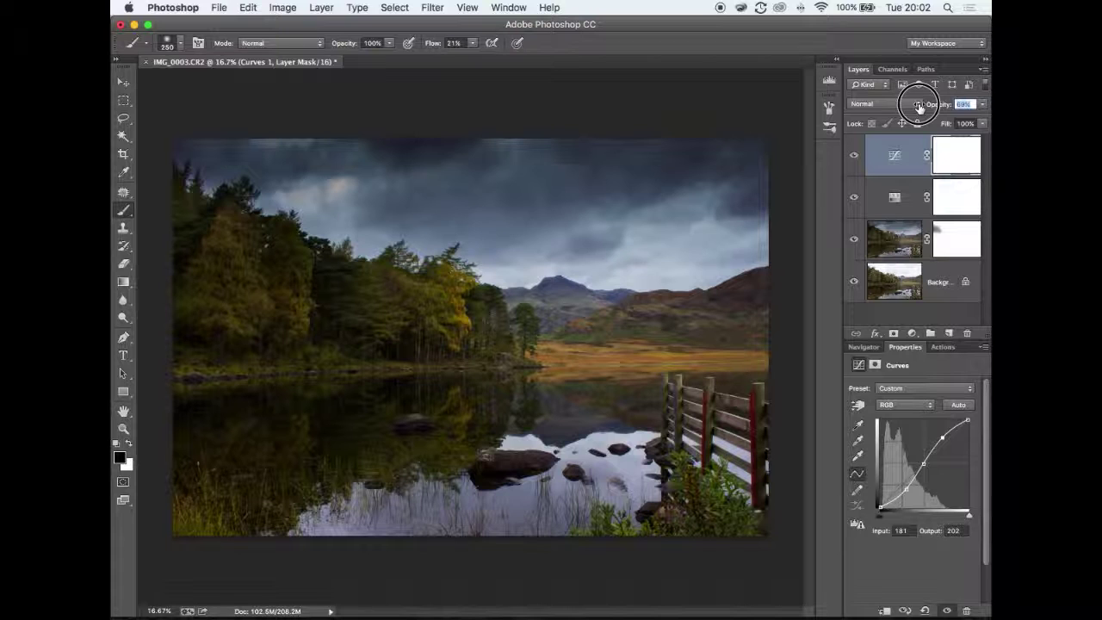
pyautogui.click(922, 109)
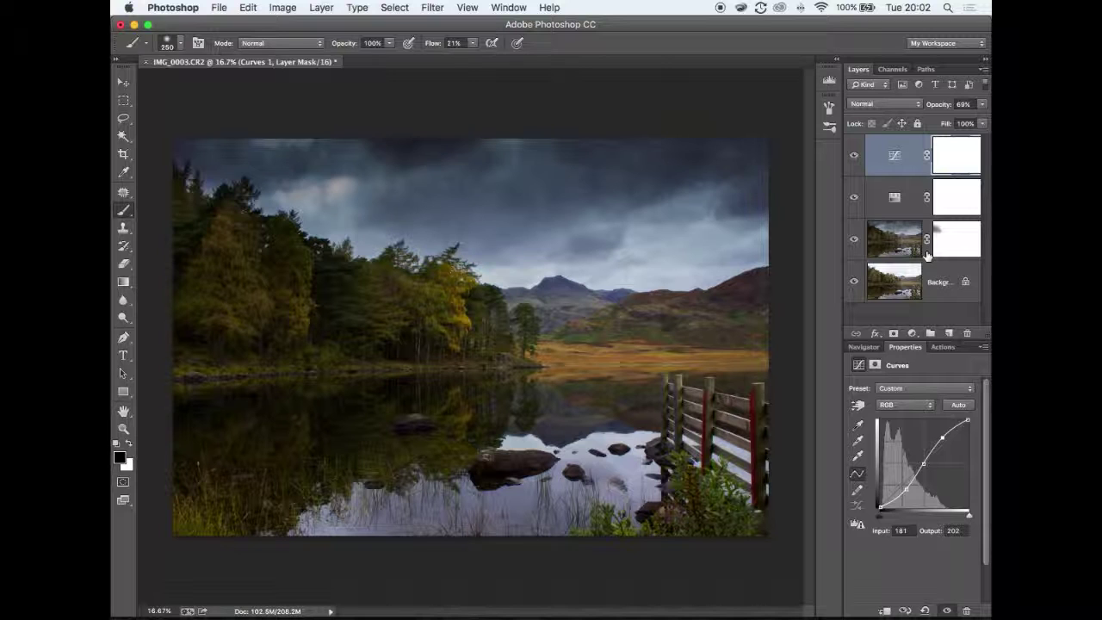
# Show only the Background layer to compare the original photo with the edited version
pyautogui.keyDown('alt'); pyautogui.click(853, 284); pyautogui.keyUp('alt')
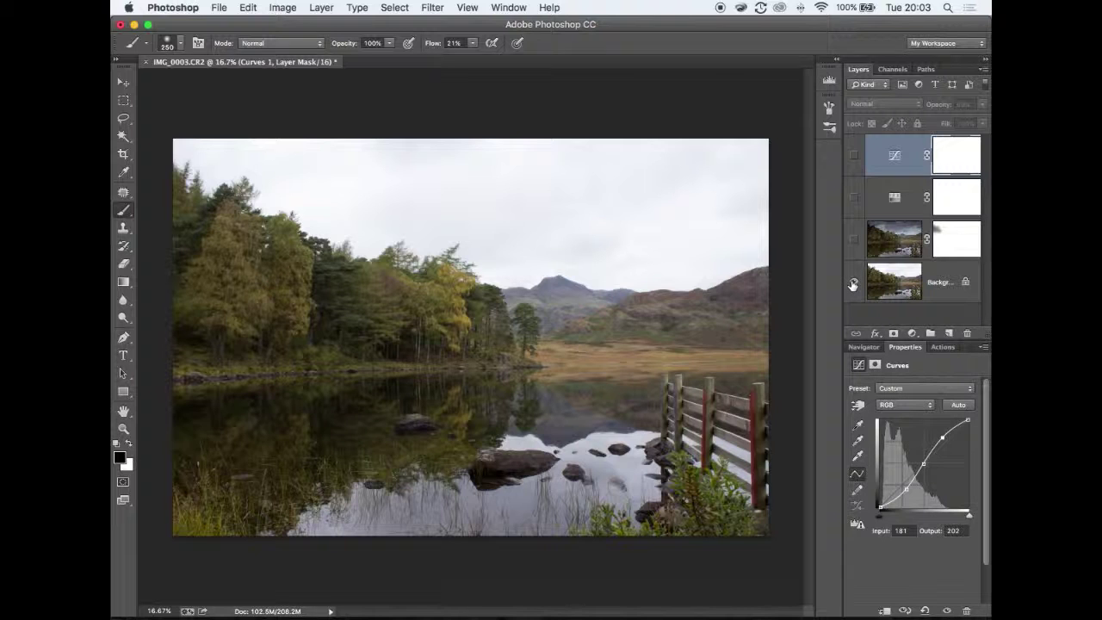
# Alternate between the Background layer alone and the full layer stack to compare the edit, ending with all layers shown
pyautogui.keyDown('alt'); pyautogui.click(852, 285); pyautogui.keyUp('alt')
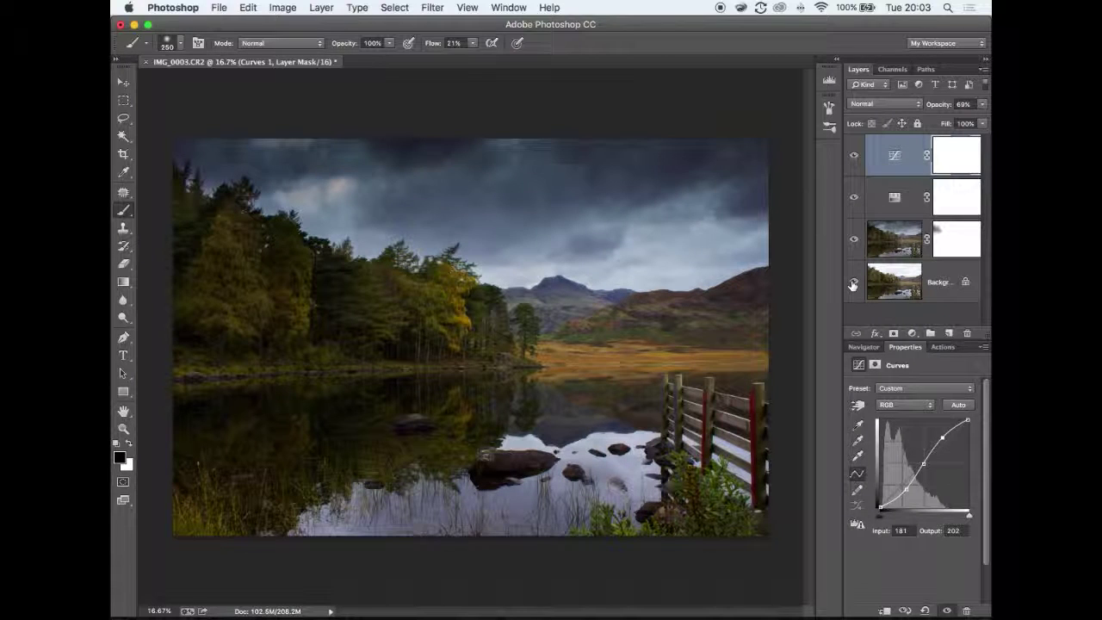
pyautogui.keyDown('alt'); pyautogui.click(852, 285); pyautogui.keyUp('alt')
pyautogui.keyDown('alt'); pyautogui.click(852, 285); pyautogui.keyUp('alt')
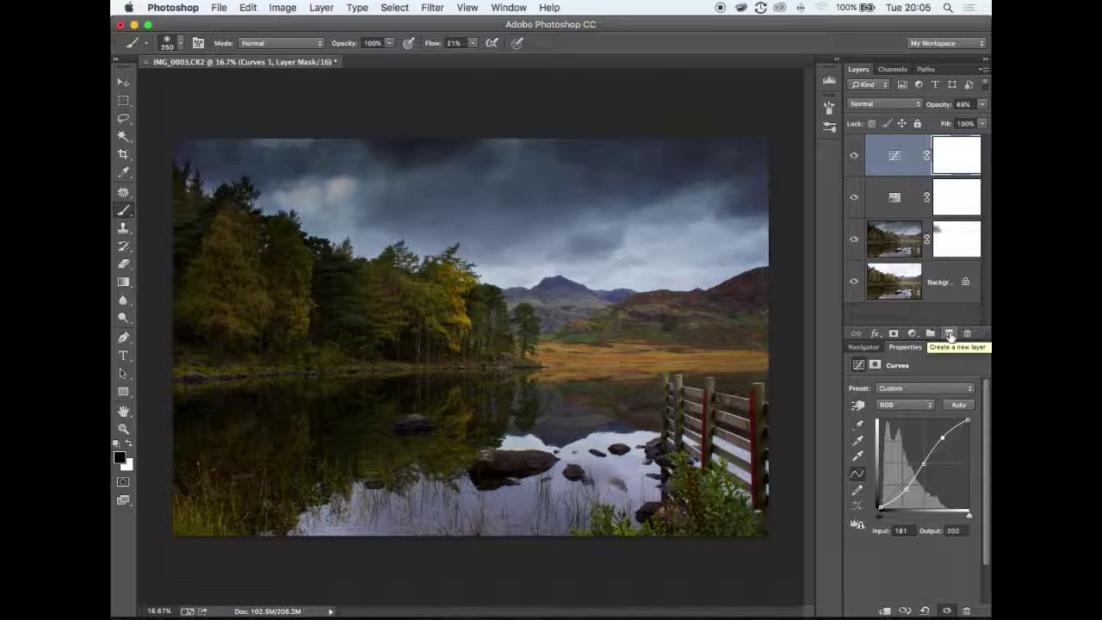
# Add a new empty layer above the Curves adjustment and set its blend mode to Overlay
pyautogui.click(949, 334)
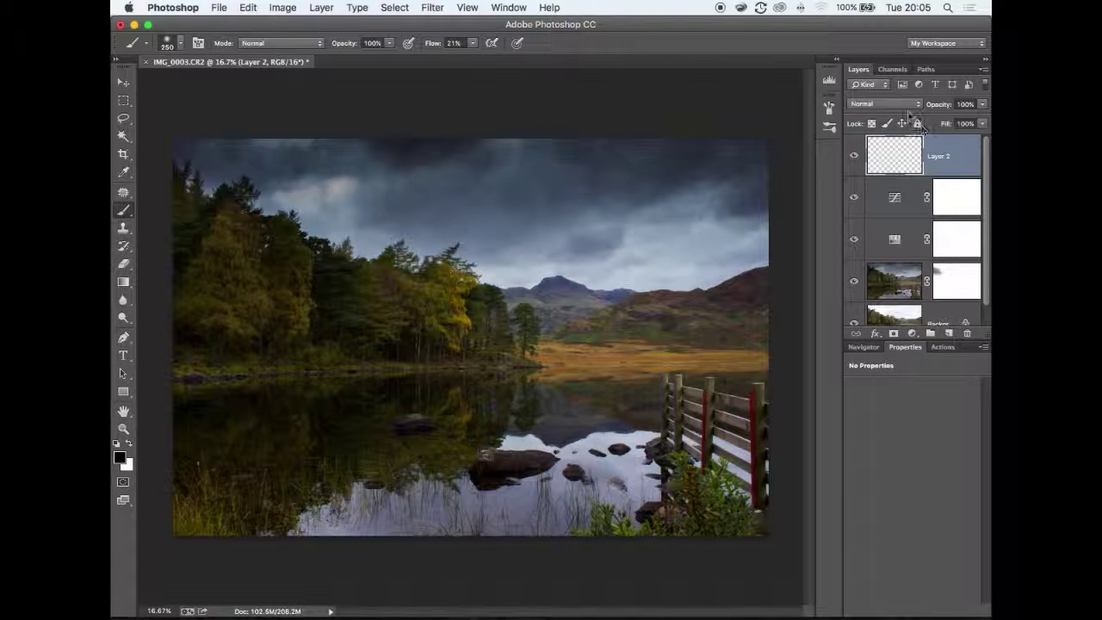
pyautogui.click(906, 104)
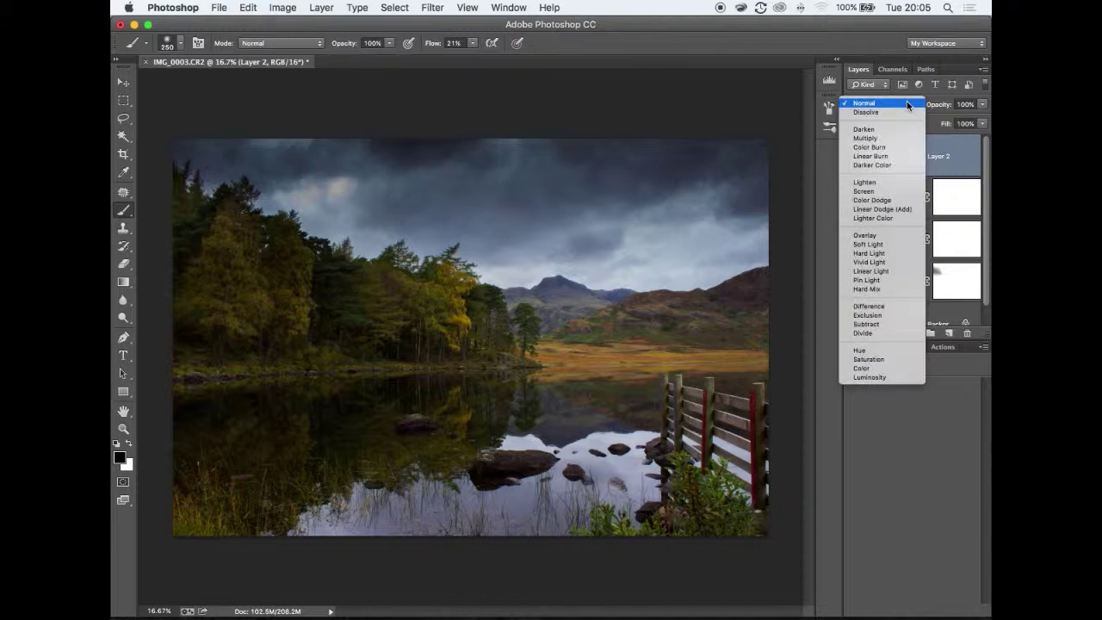
pyautogui.click(869, 244)
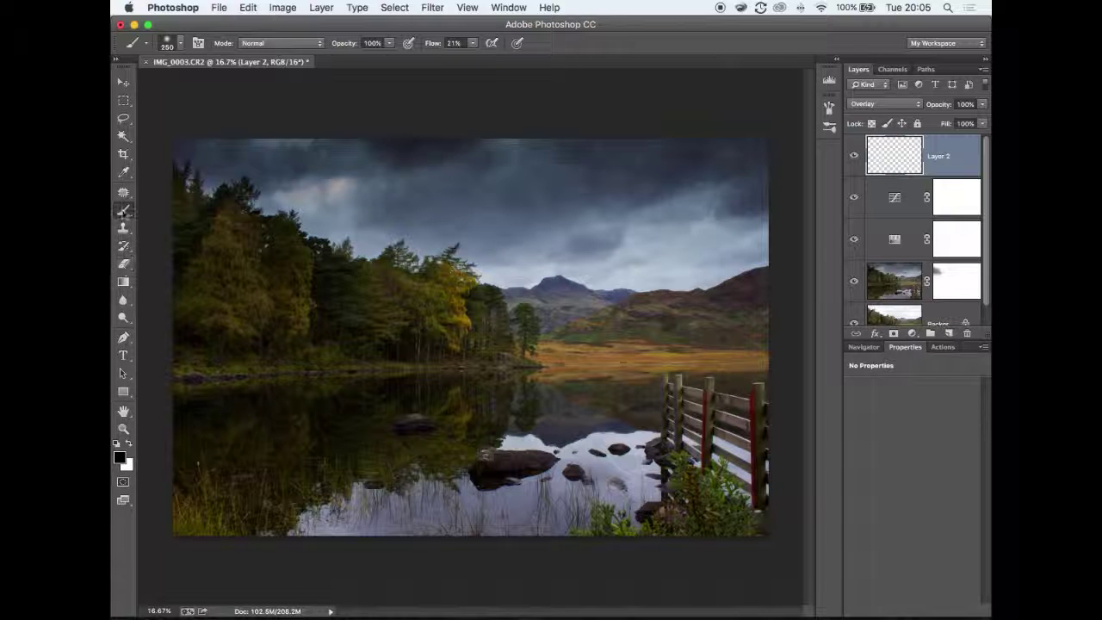
# Enlarge the brush to 900, make white the foreground color and lower the brush opacity to 8%
pyautogui.press(']')
pyautogui.press(']')
pyautogui.press(']')
pyautogui.press(']')
pyautogui.press(']')
pyautogui.press(']')
pyautogui.press(']')
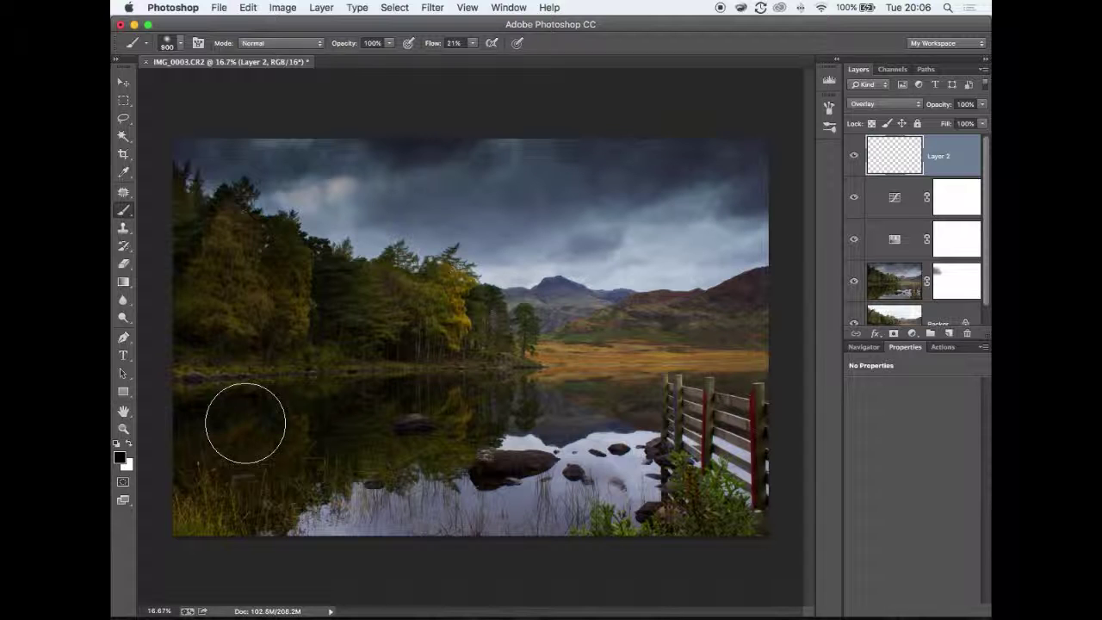
pyautogui.press('x')
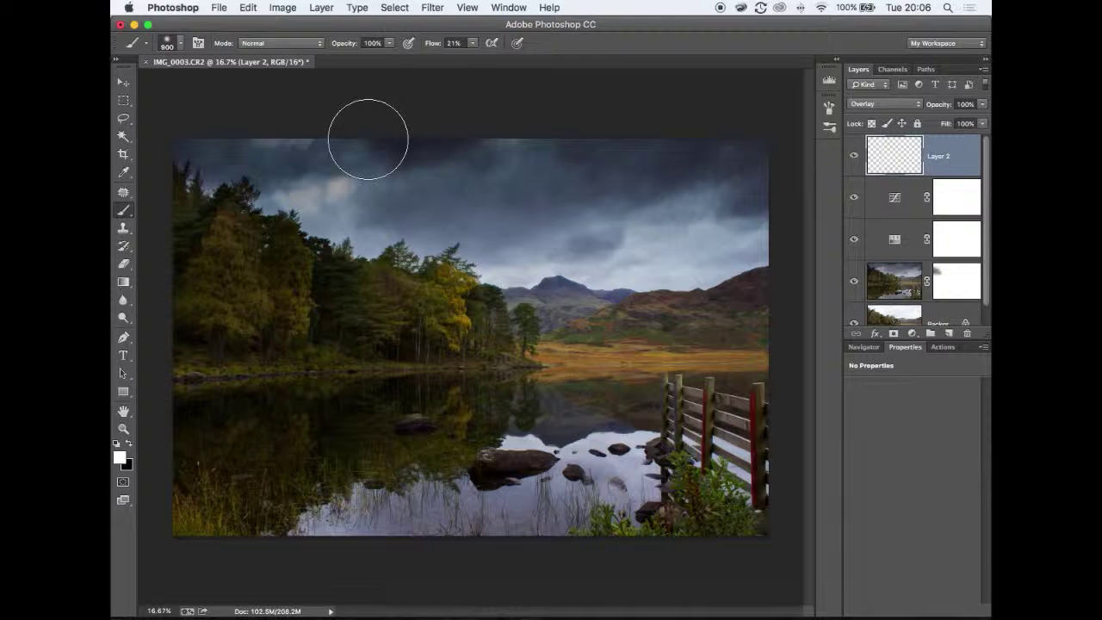
pyautogui.click(390, 47)
pyautogui.moveTo(394, 57); pyautogui.dragTo(329, 59)
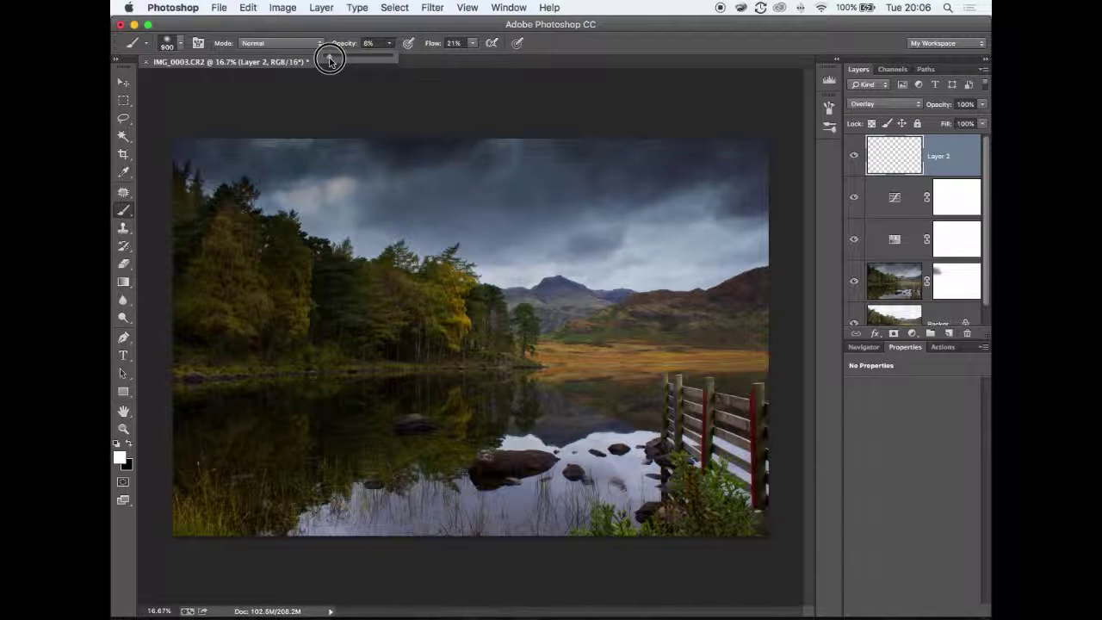
pyautogui.click(482, 66)
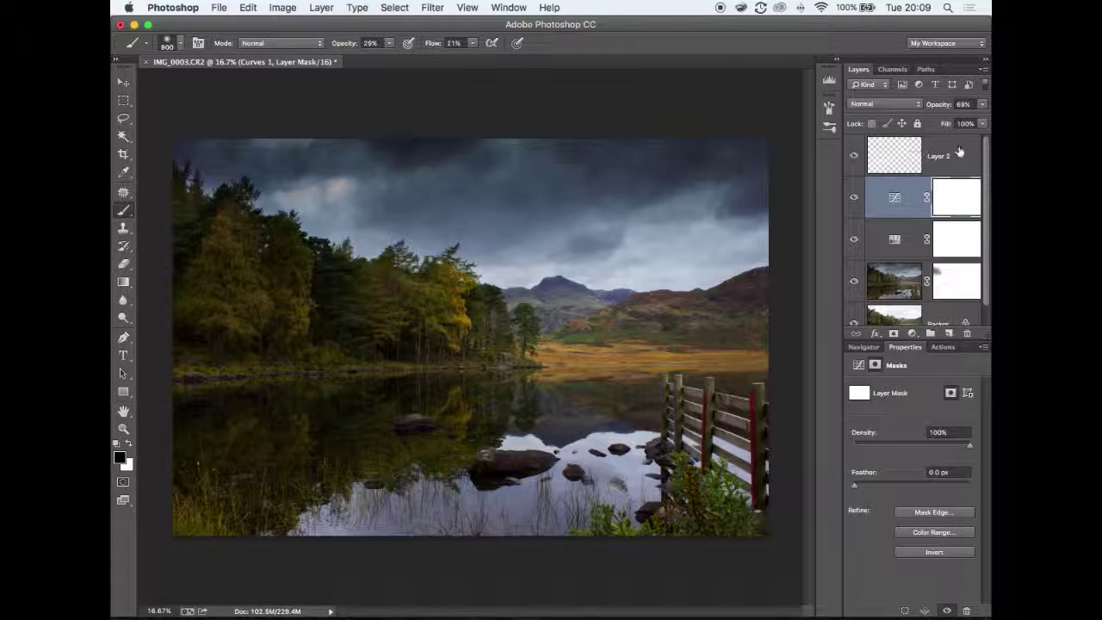
# Select Layer 2 with white as the foreground color and toggle its visibility repeatedly to compare the image with and without it
pyautogui.click(956, 155)
pyautogui.press('x')
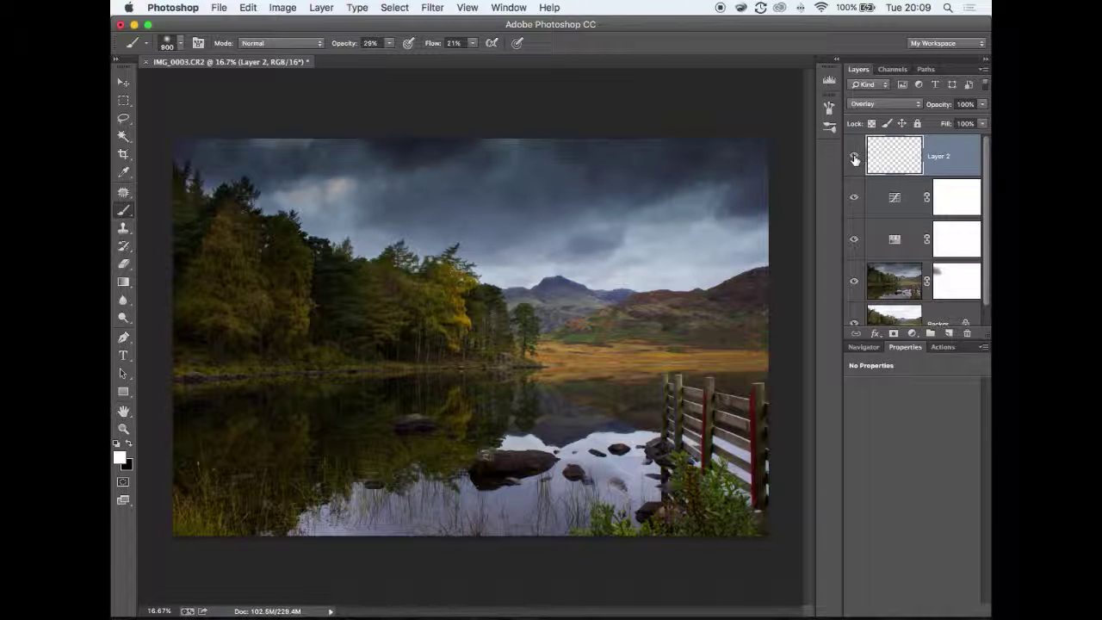
pyautogui.click(854, 158)
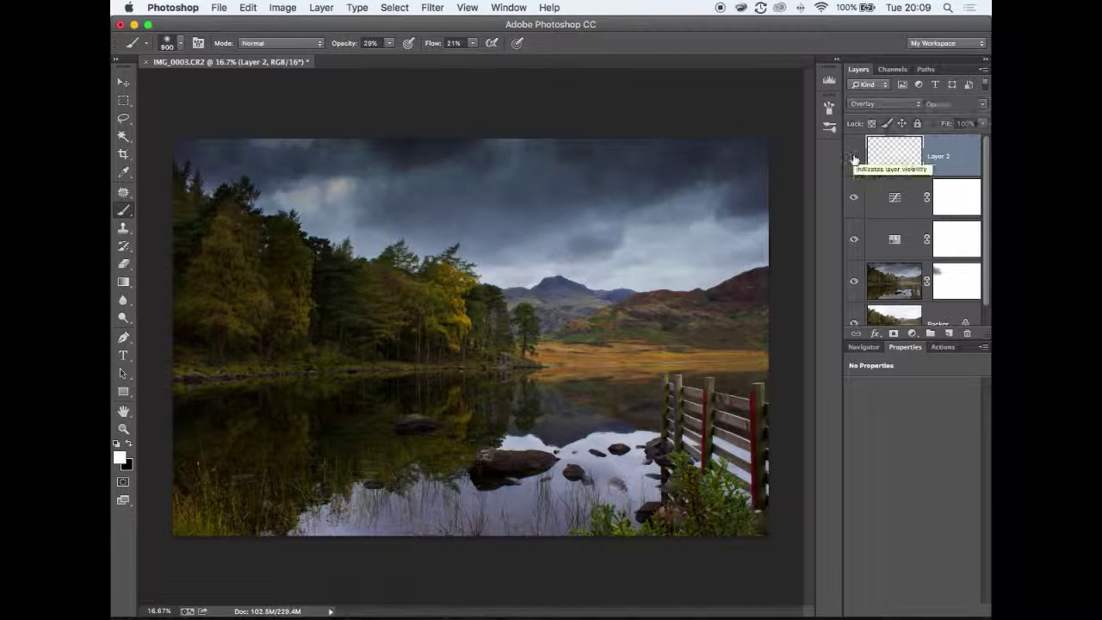
pyautogui.click(854, 158)
pyautogui.click(854, 157)
pyautogui.click(854, 157)
pyautogui.click(853, 157)
pyautogui.click(854, 157)
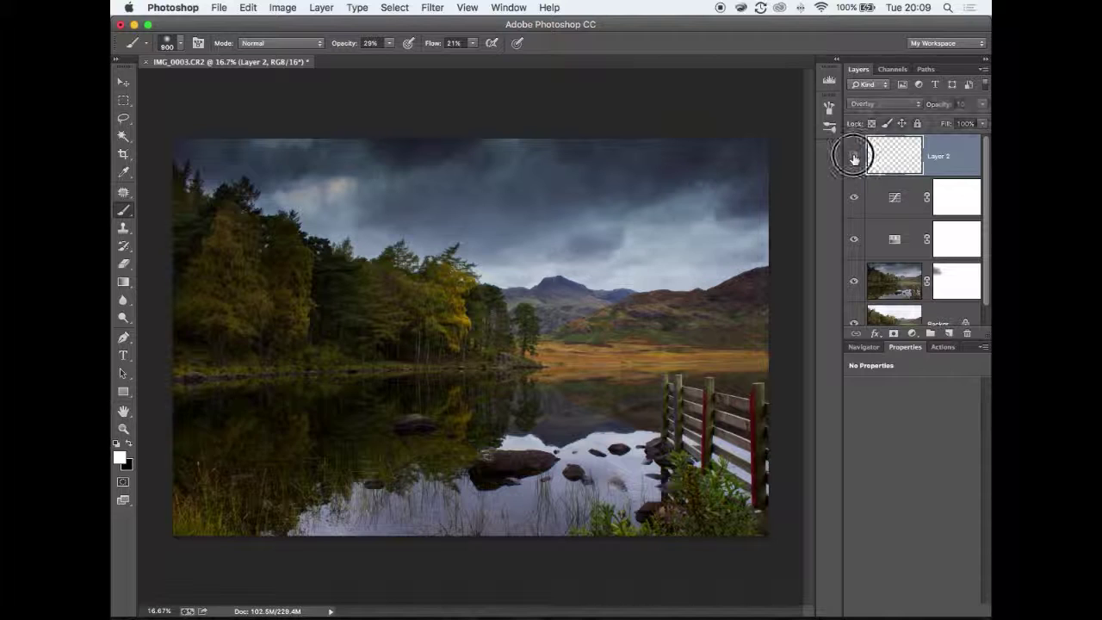
pyautogui.click(854, 158)
pyautogui.click(854, 158)
pyautogui.click(853, 158)
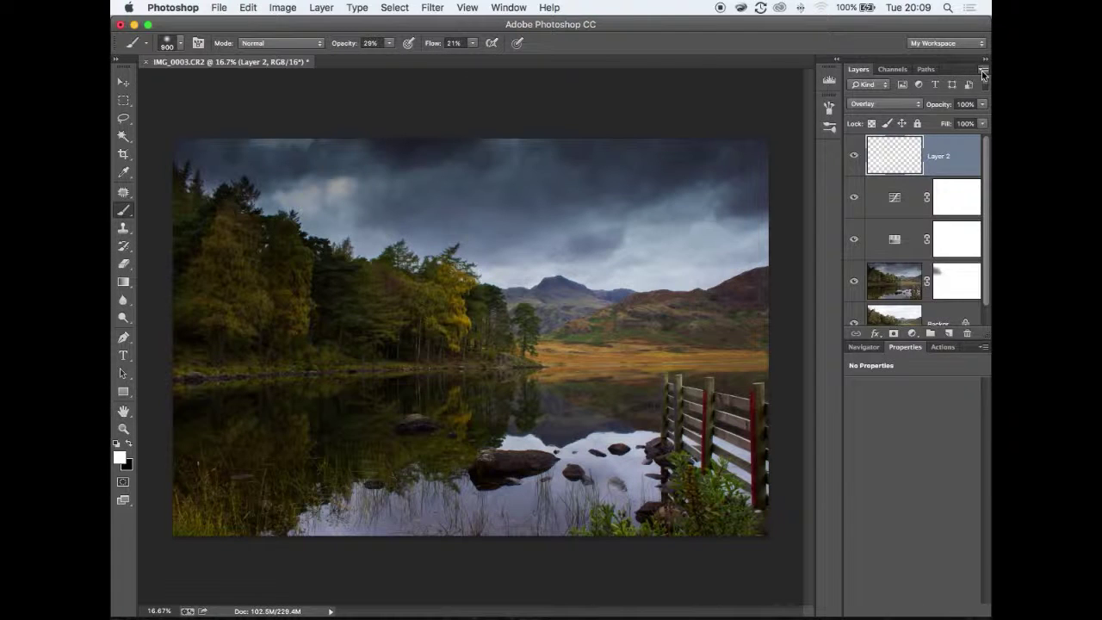
# Stamp all visible layers into a new merged layer on top and extend the Layers panel to show the whole stack
pyautogui.click(983, 72)
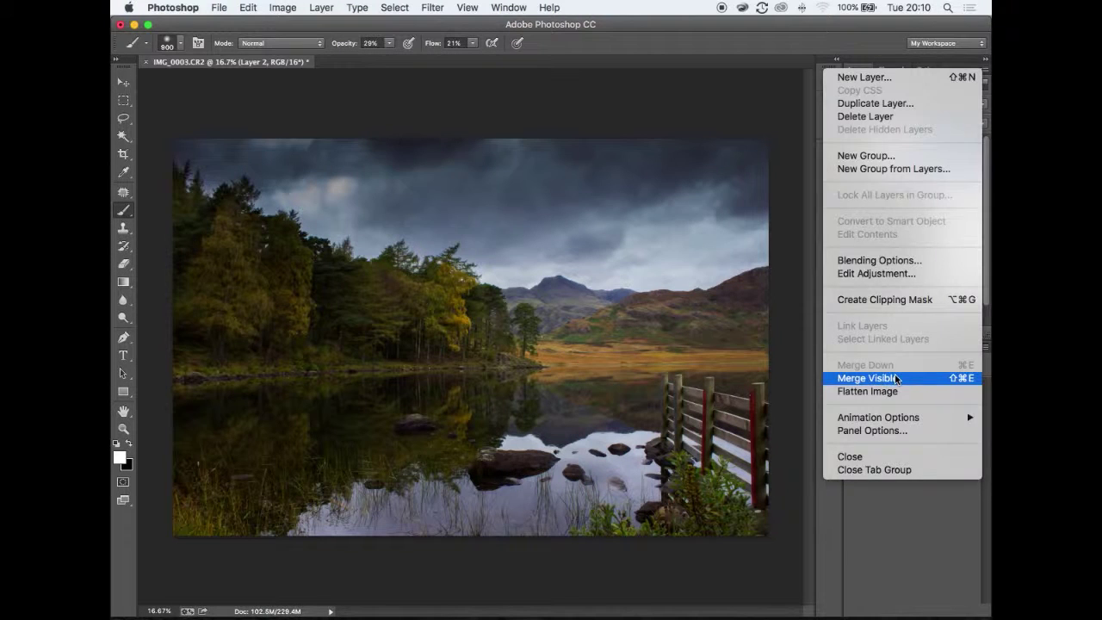
pyautogui.click(895, 377)
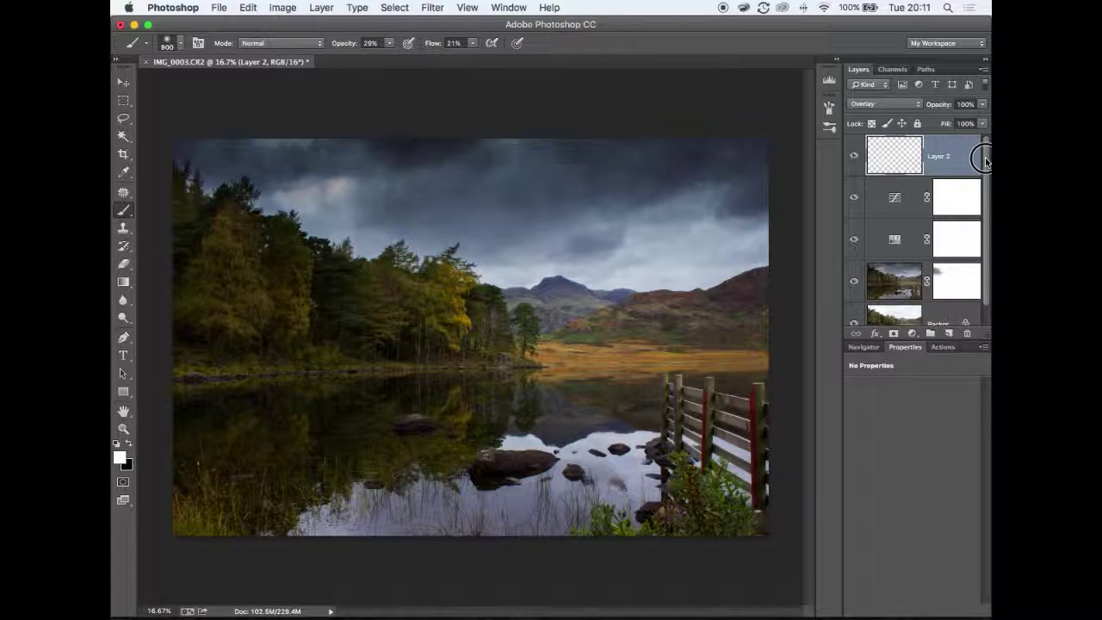
pyautogui.press('super+alt+shift+e')
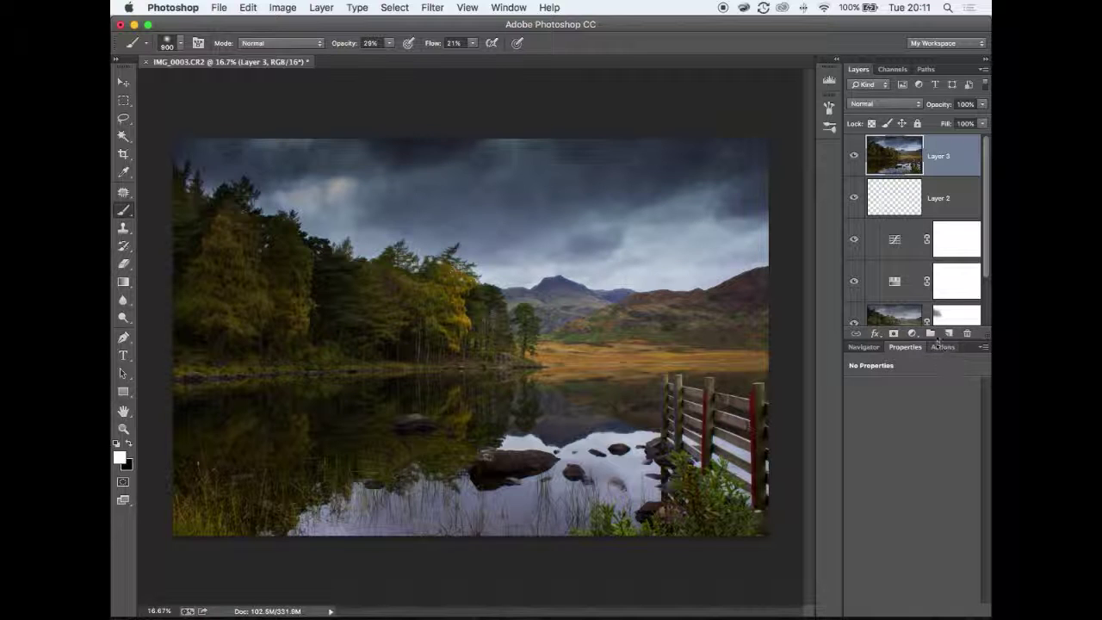
pyautogui.moveTo(938, 337); pyautogui.dragTo(940, 447)
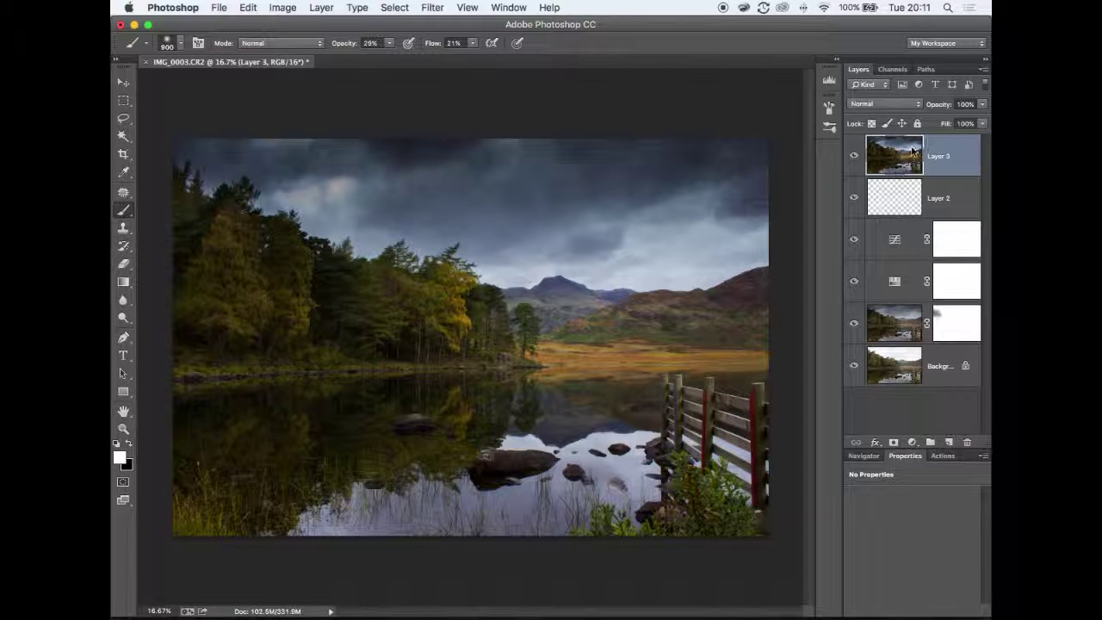
# Apply a High Pass filter with a radius of 23.3 pixels to the merged layer
pyautogui.click(432, 8)
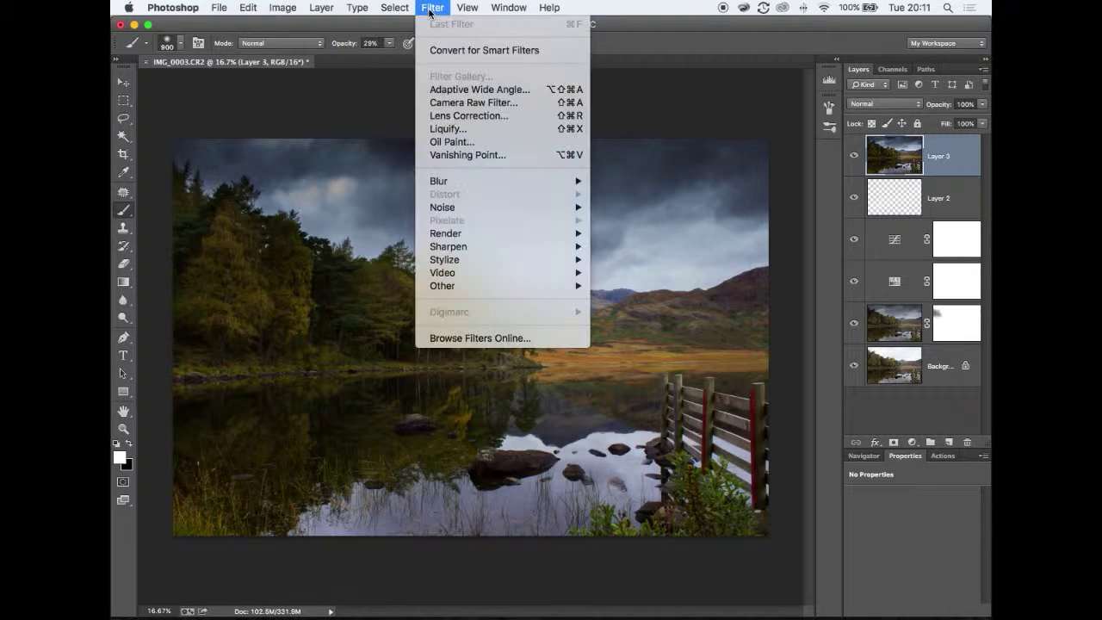
pyautogui.moveTo(439, 287)
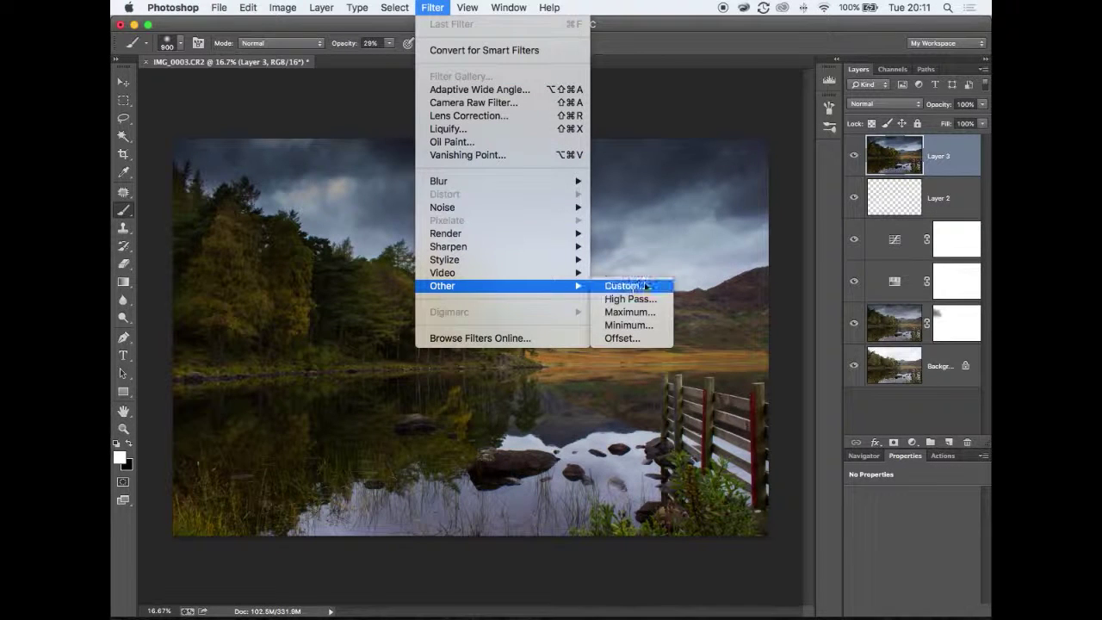
pyautogui.click(637, 301)
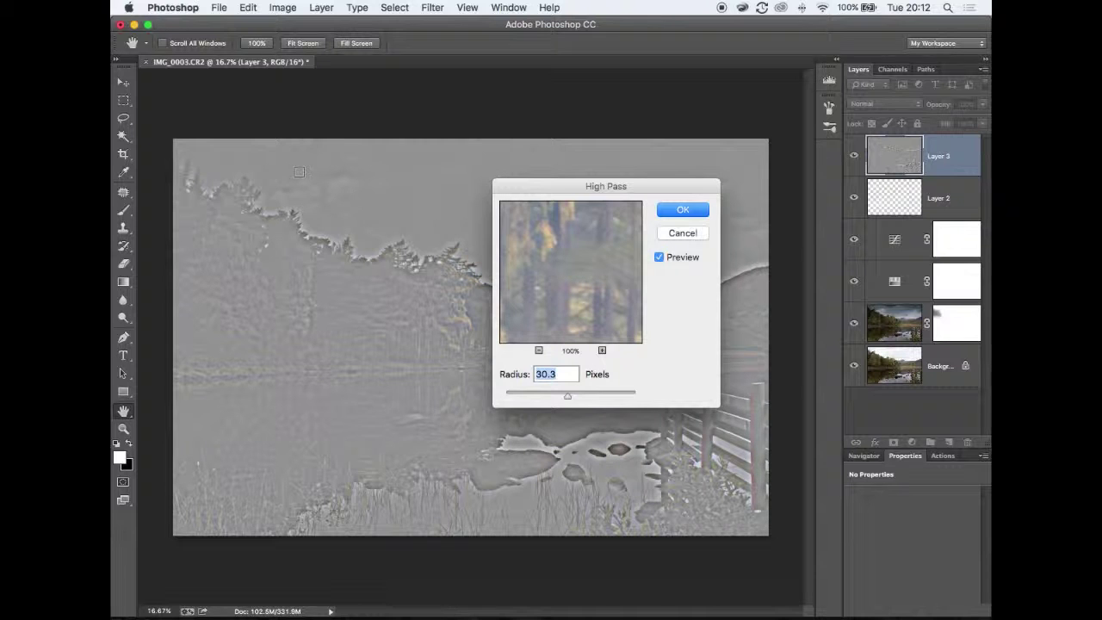
pyautogui.moveTo(565, 397)
pyautogui.mouseDown()
pyautogui.moveTo(540, 395)
pyautogui.moveTo(560, 399)
pyautogui.mouseUp()
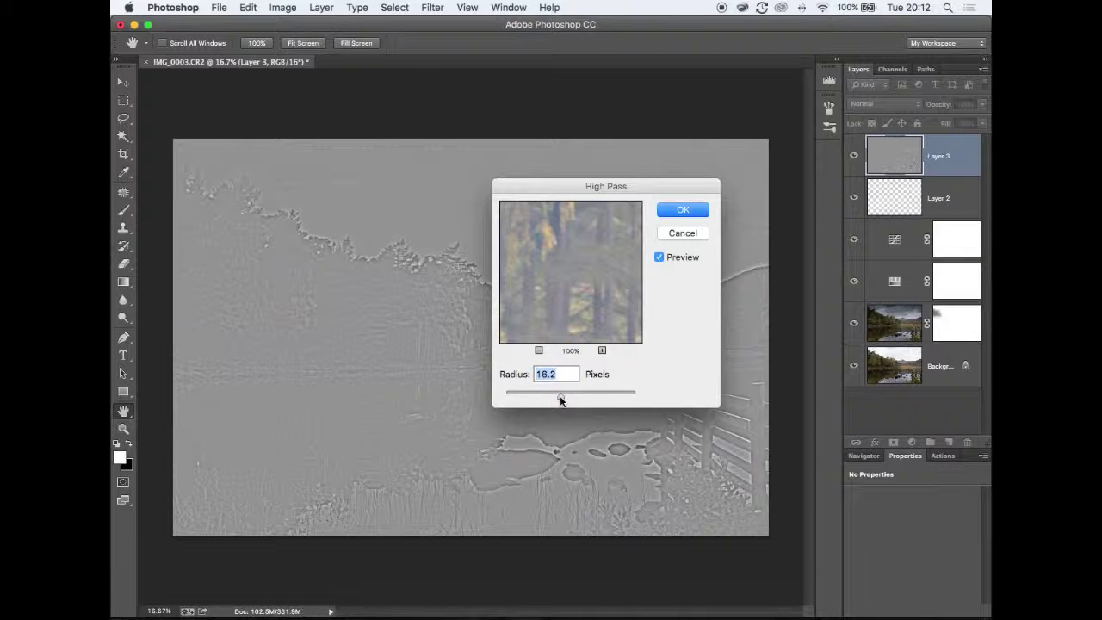
pyautogui.moveTo(560, 400); pyautogui.dragTo(564, 400)
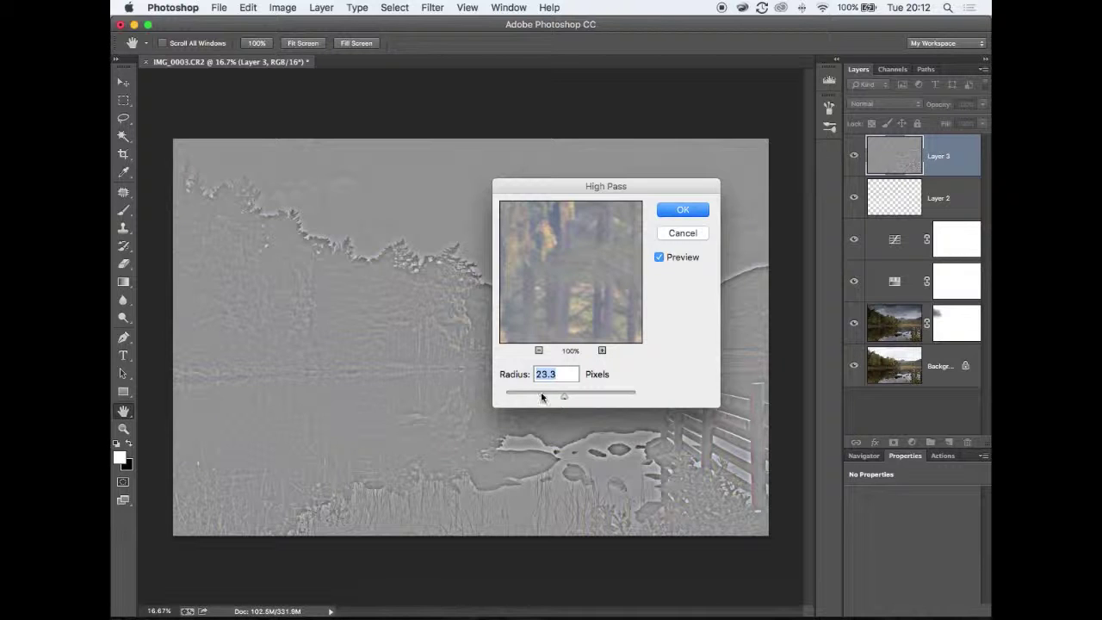
pyautogui.click(680, 211)
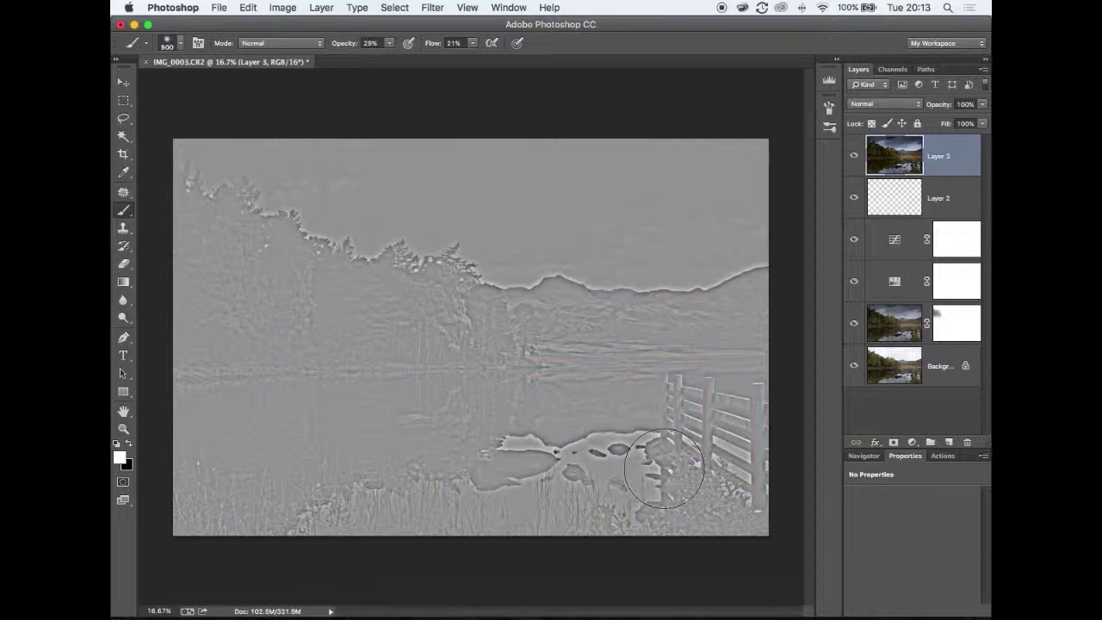
# Set the high-pass layer's blend mode to Hard Light and toggle its visibility to compare the sharpening
pyautogui.click(919, 104)
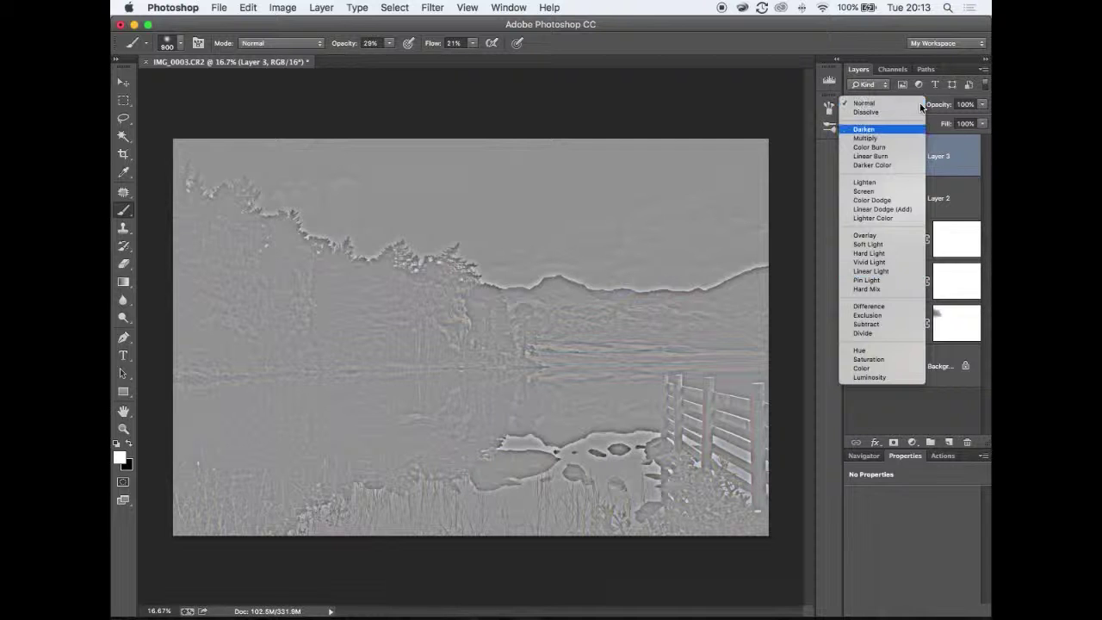
pyautogui.click(886, 254)
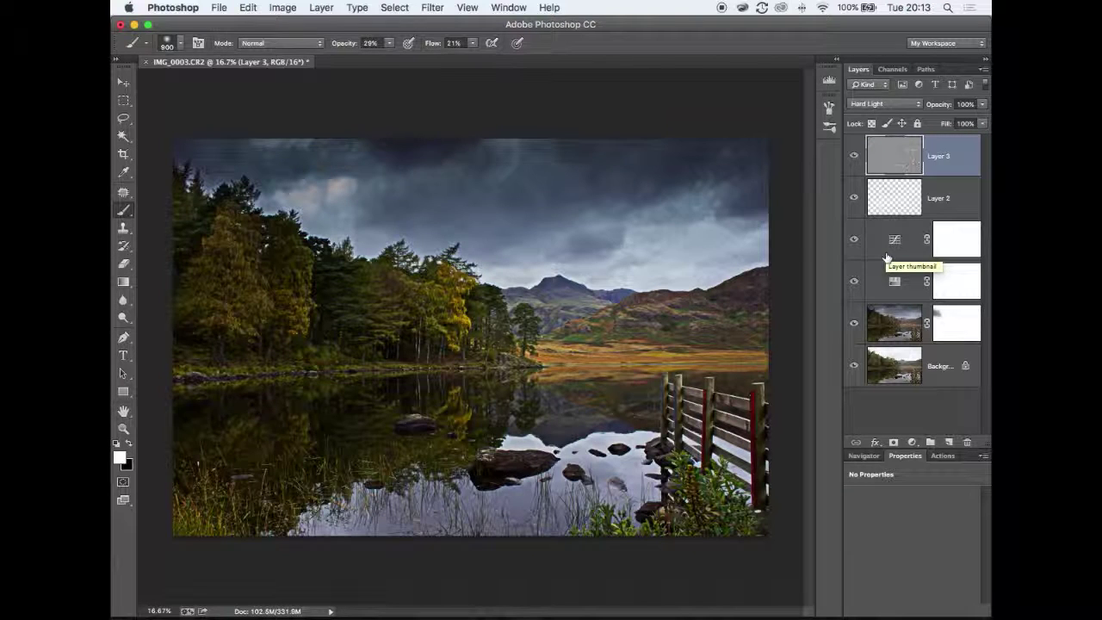
pyautogui.click(855, 157)
pyautogui.click(855, 158)
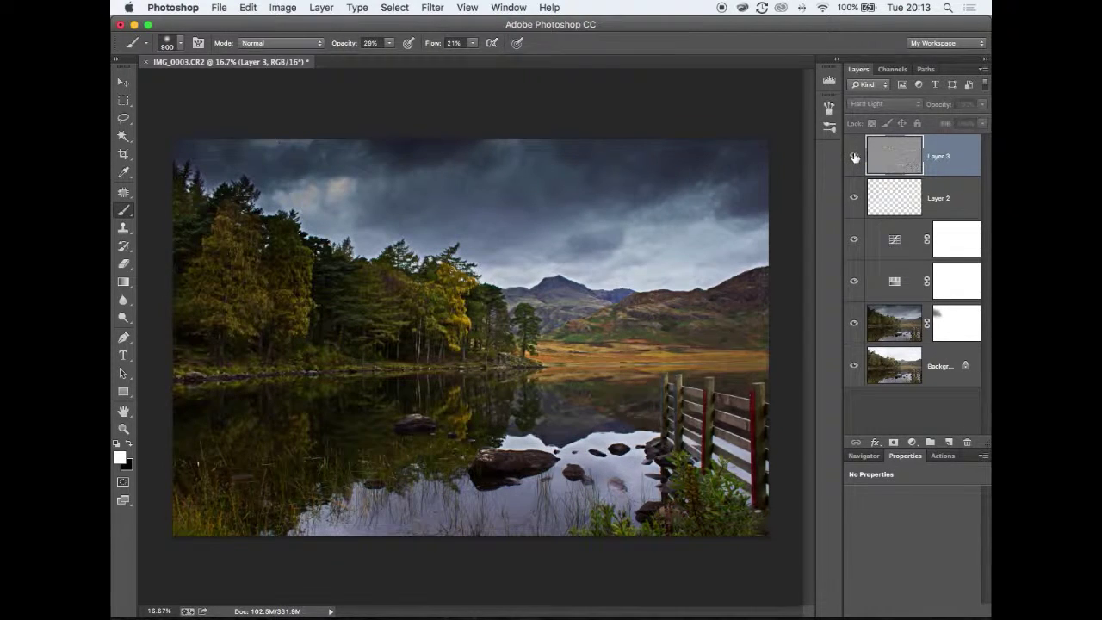
pyautogui.click(854, 157)
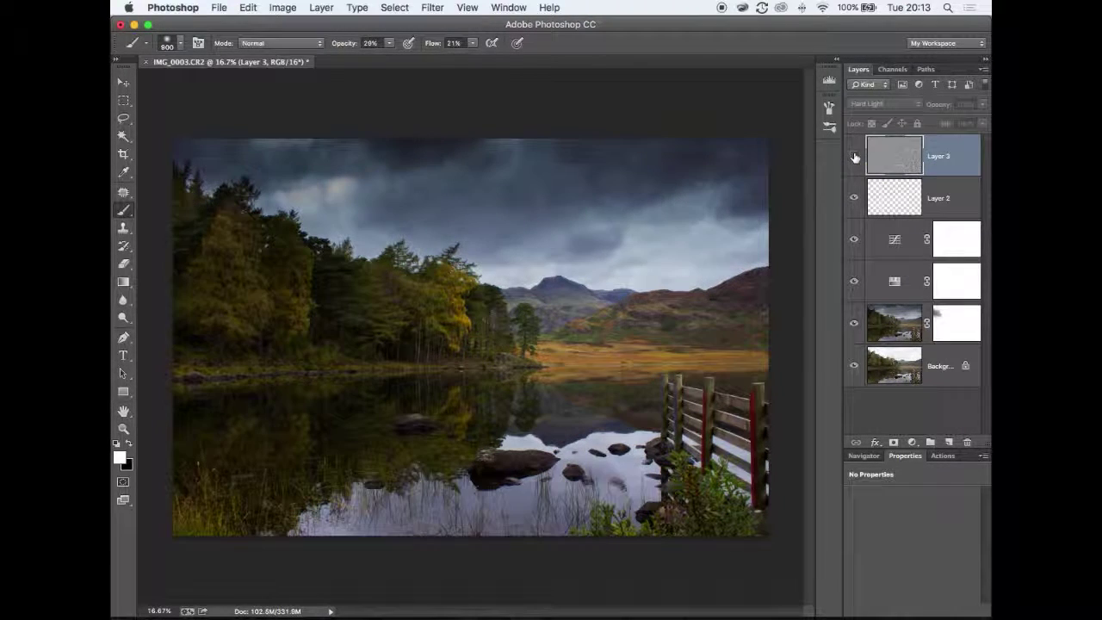
pyautogui.click(855, 158)
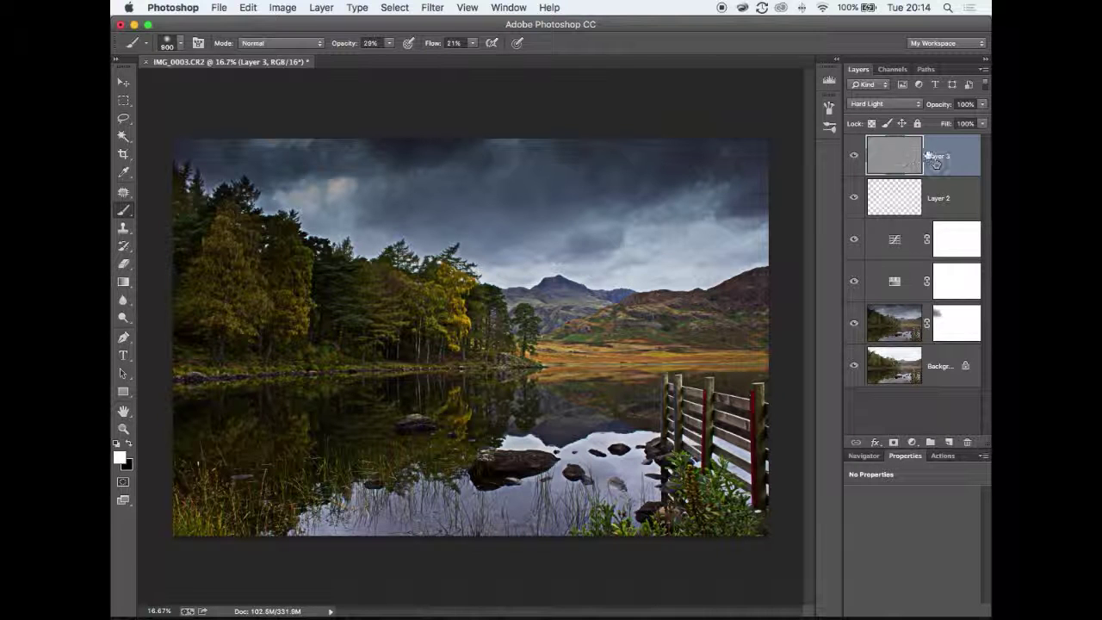
# Try the Soft Light and Overlay blend modes on the high-pass layer, returning it to Hard Light
pyautogui.click(900, 104)
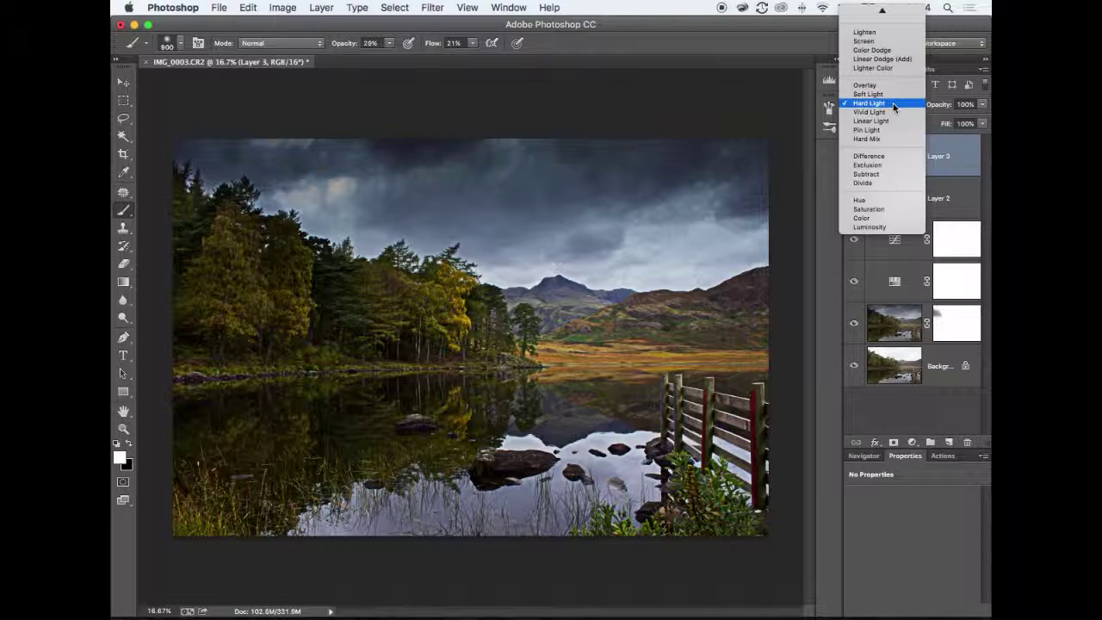
pyautogui.click(884, 97)
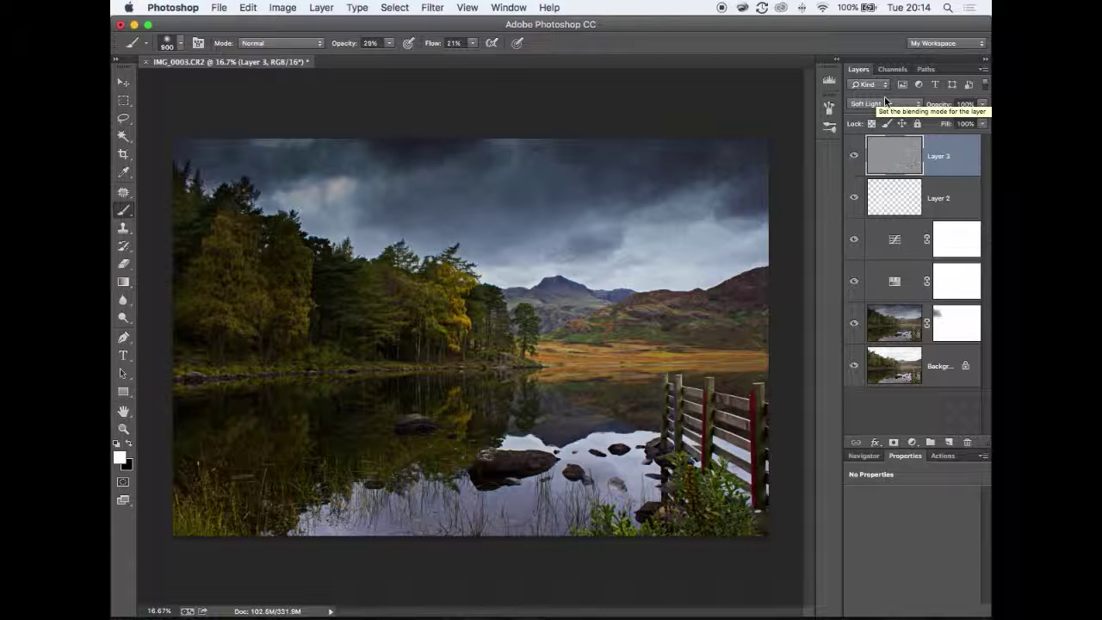
pyautogui.click(880, 103)
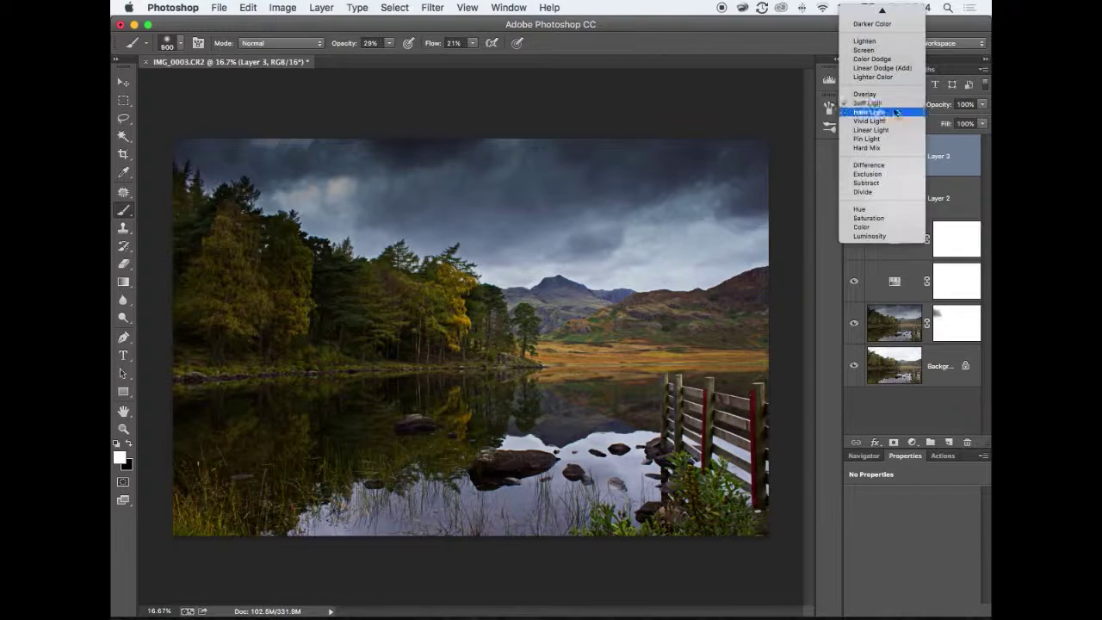
pyautogui.click(874, 93)
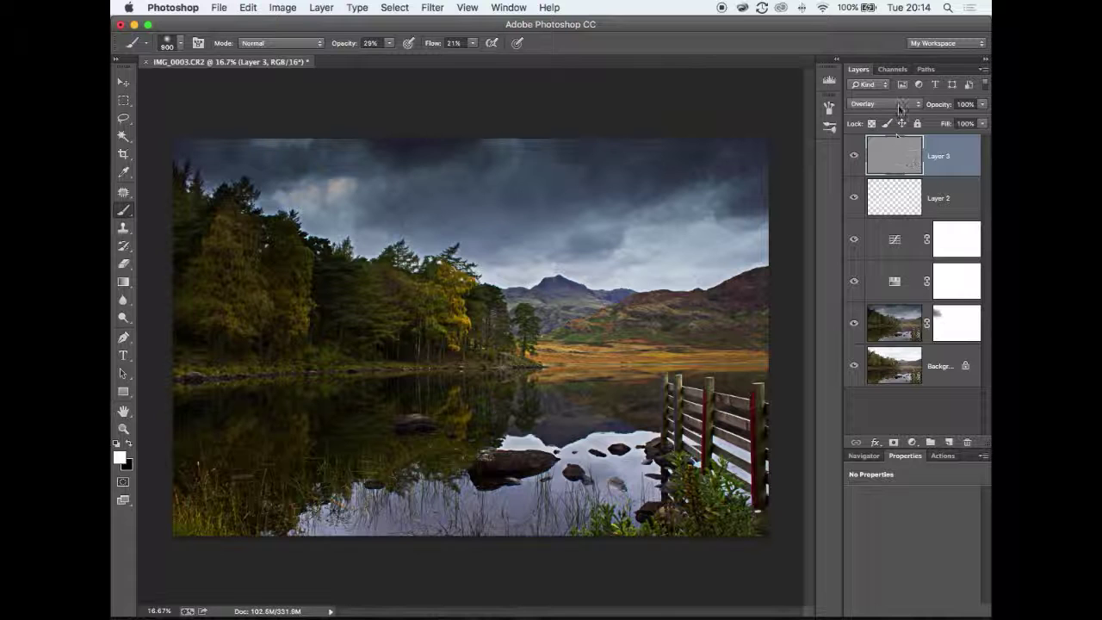
pyautogui.click(897, 104)
pyautogui.click(879, 120)
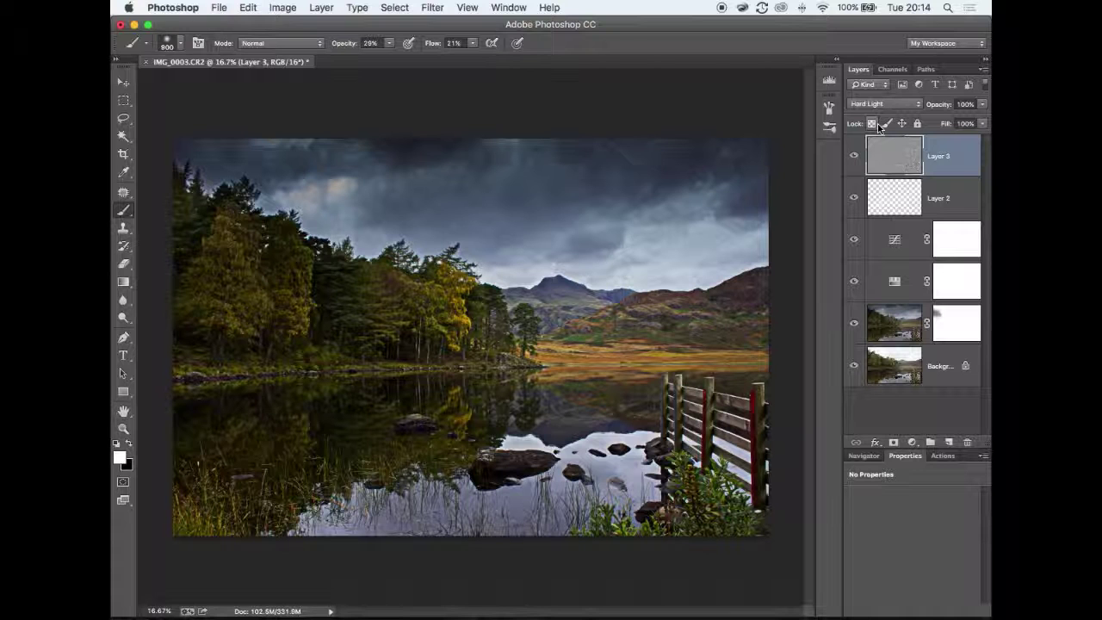
# Reduce the high-pass layer's opacity to 49% and hide the layer to compare the sharpening
pyautogui.moveTo(937, 105); pyautogui.dragTo(905, 106)
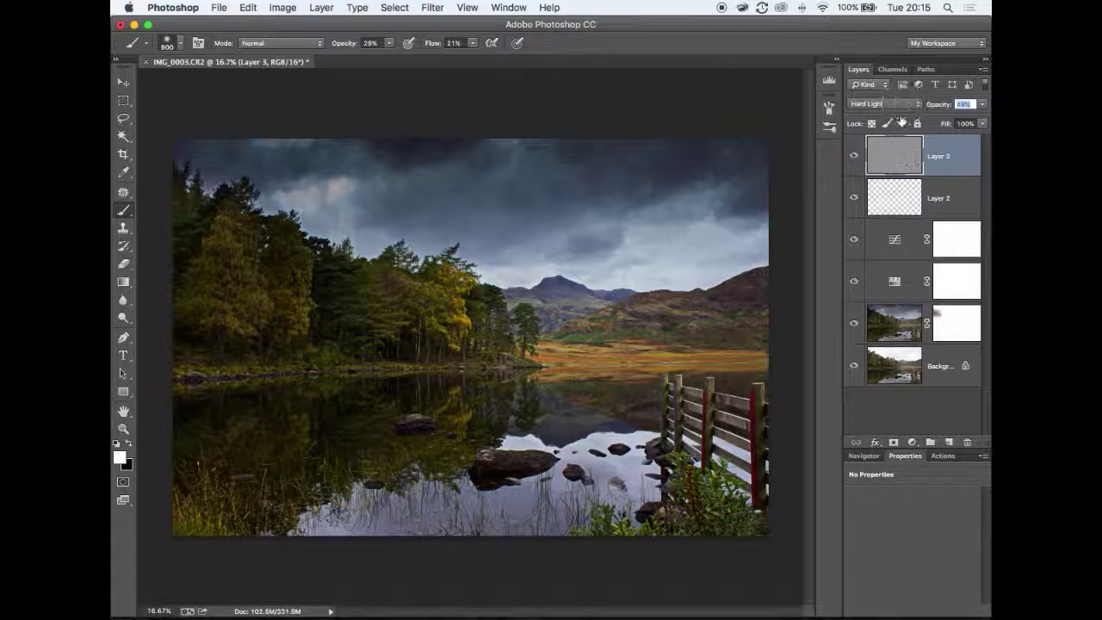
pyautogui.click(855, 159)
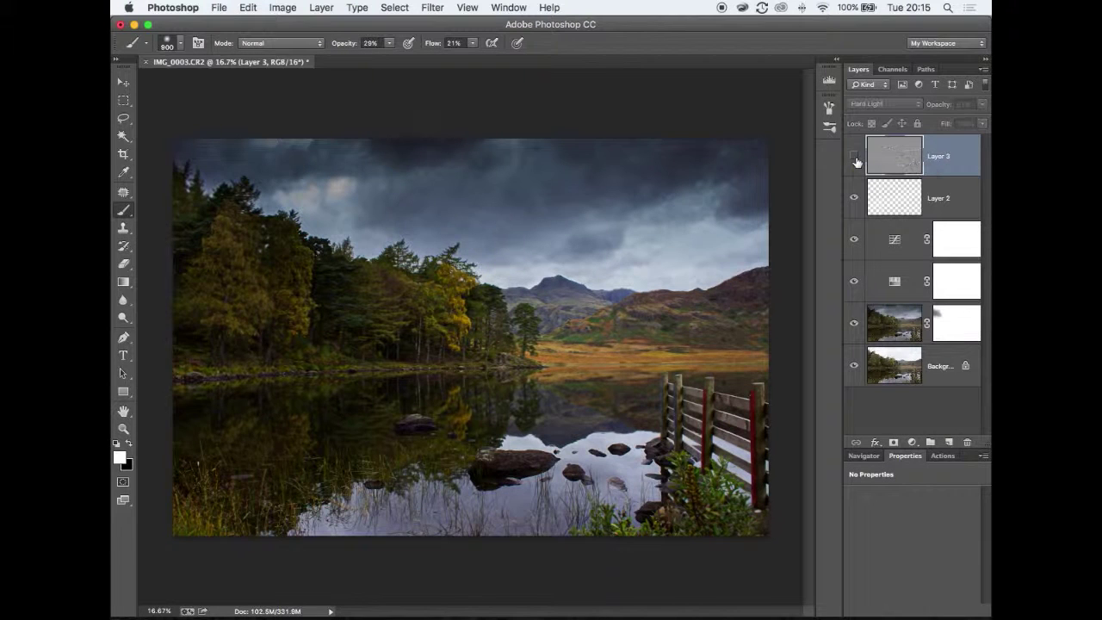
# Toggle the high-pass layer's visibility repeatedly to compare the photo with and without the sharpening
pyautogui.click(855, 160)
pyautogui.click(855, 159)
pyautogui.click(854, 159)
pyautogui.click(855, 159)
pyautogui.click(854, 159)
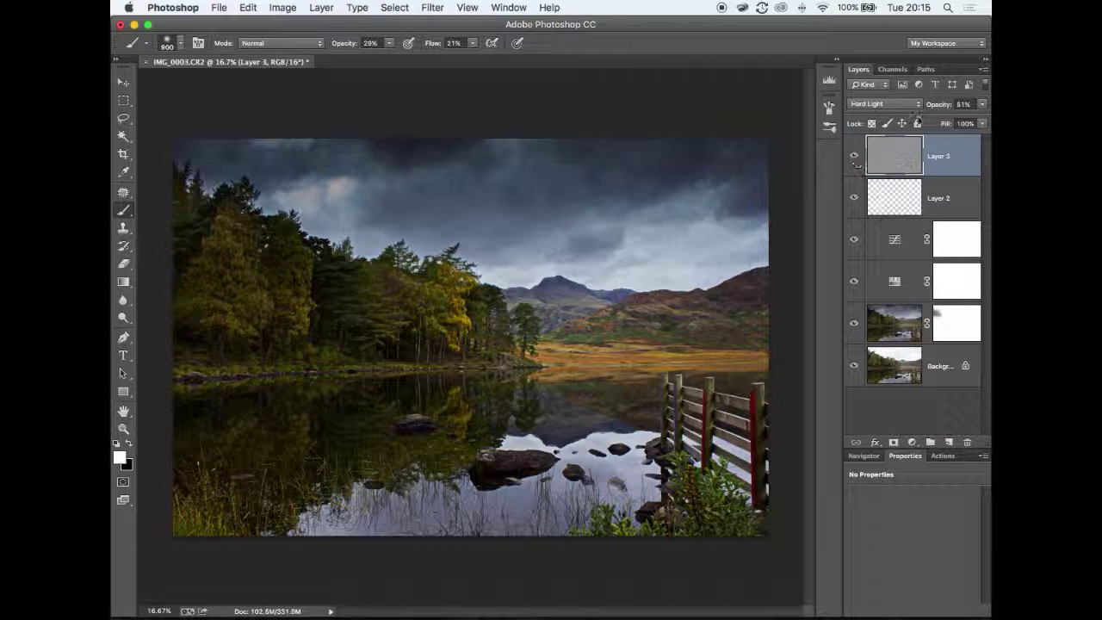
# Isolate the Background layer and restore the other layers to compare the original photo with the edit
pyautogui.keyDown('alt'); pyautogui.click(853, 366); pyautogui.keyUp('alt')
pyautogui.keyDown('alt'); pyautogui.click(853, 367); pyautogui.keyUp('alt')
pyautogui.keyDown('alt'); pyautogui.click(853, 366); pyautogui.keyUp('alt')
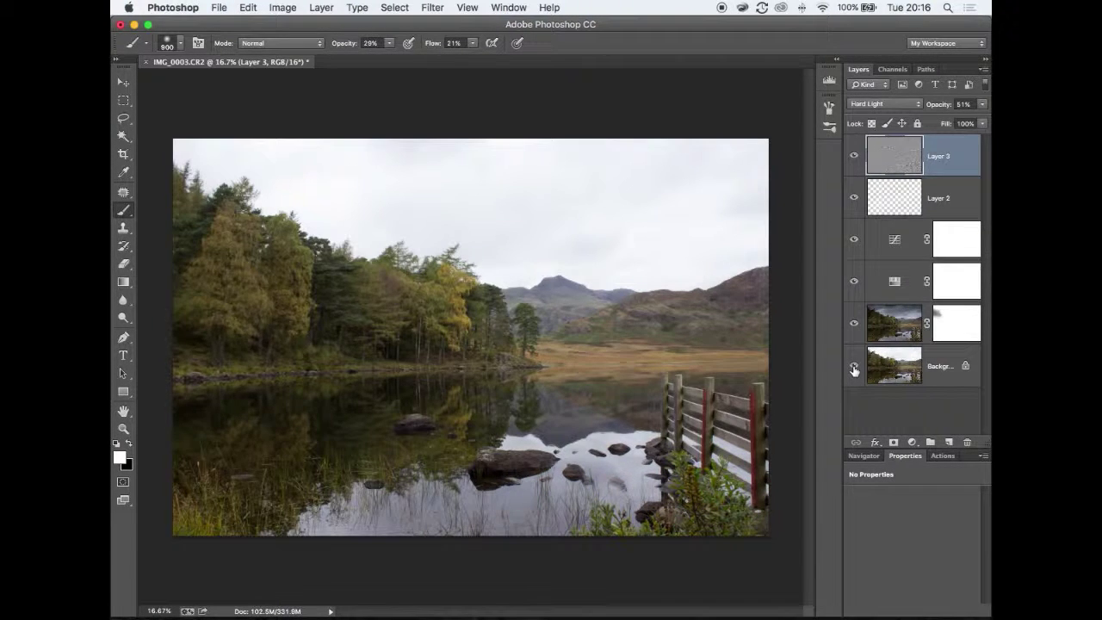
pyautogui.keyDown('alt'); pyautogui.click(853, 367); pyautogui.keyUp('alt')
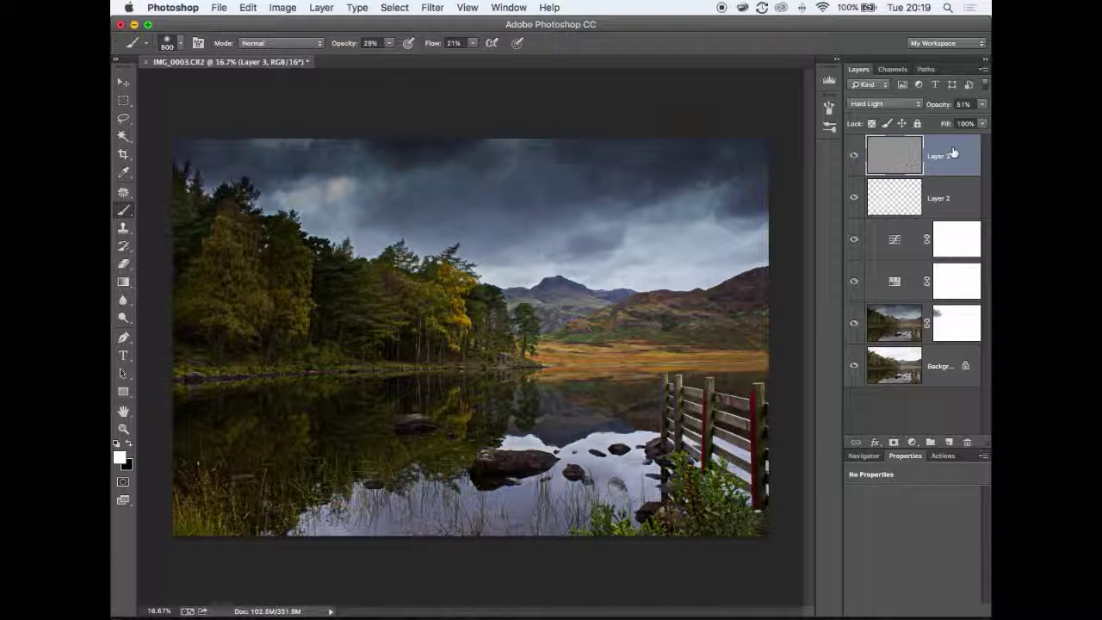
# Add a Curves adjustment layer above the high-pass layer and detach and enlarge its properties over the canvas
pyautogui.moveTo(618, 389)
pyautogui.mouseDown()
pyautogui.moveTo(448, 541)
pyautogui.moveTo(616, 529)
pyautogui.moveTo(766, 413)
pyautogui.mouseUp()
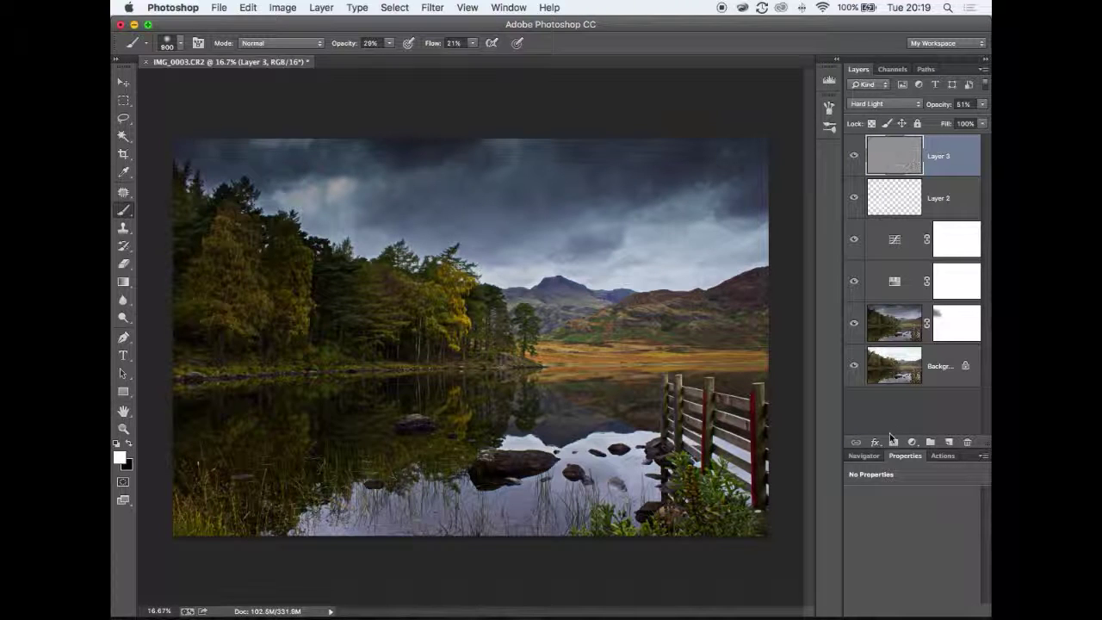
pyautogui.click(912, 443)
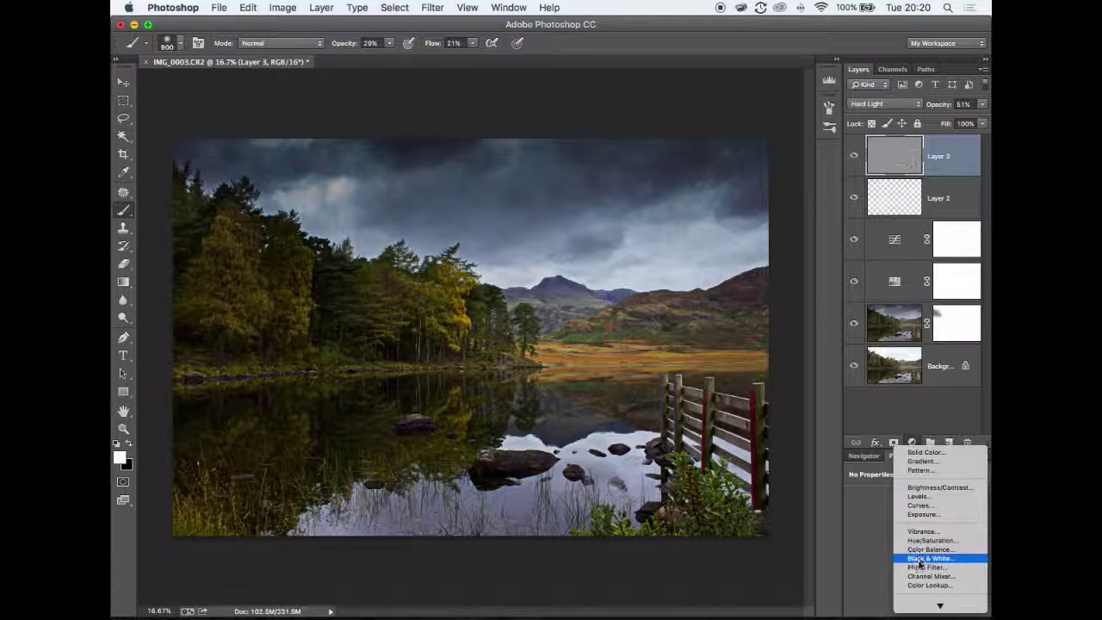
pyautogui.click(924, 506)
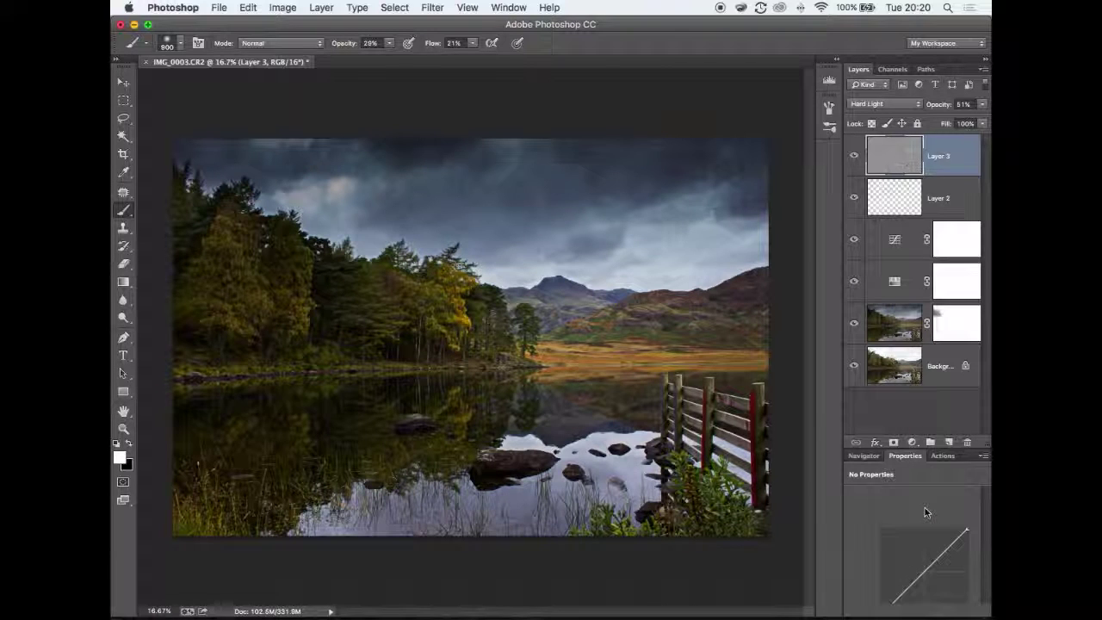
pyautogui.moveTo(905, 456); pyautogui.dragTo(597, 213)
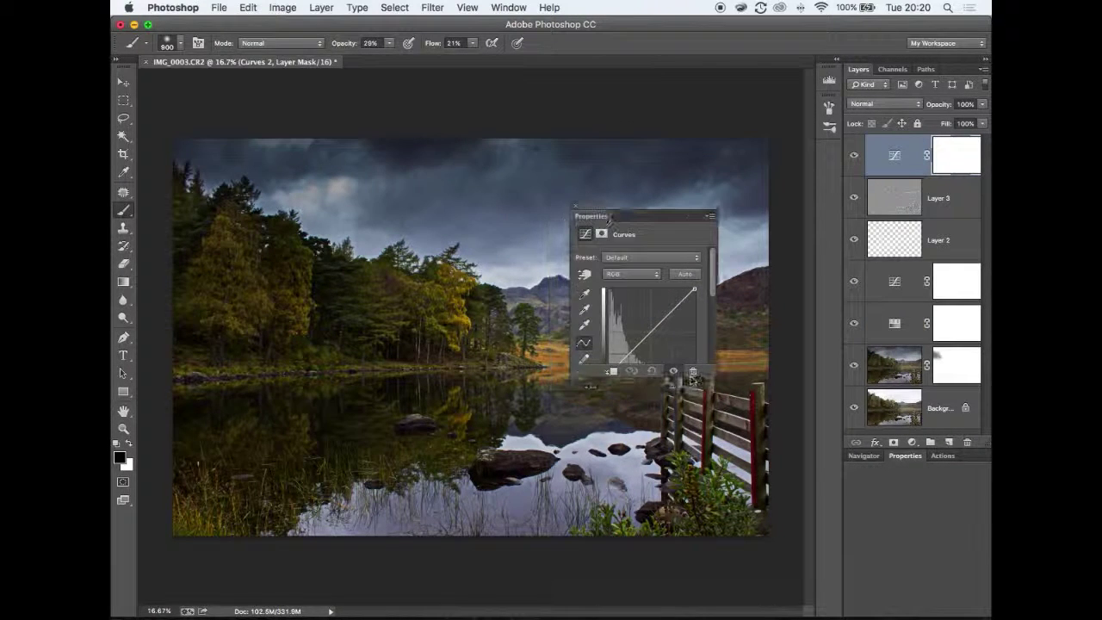
pyautogui.moveTo(713, 382); pyautogui.dragTo(868, 574)
pyautogui.moveTo(733, 208); pyautogui.dragTo(289, 82)
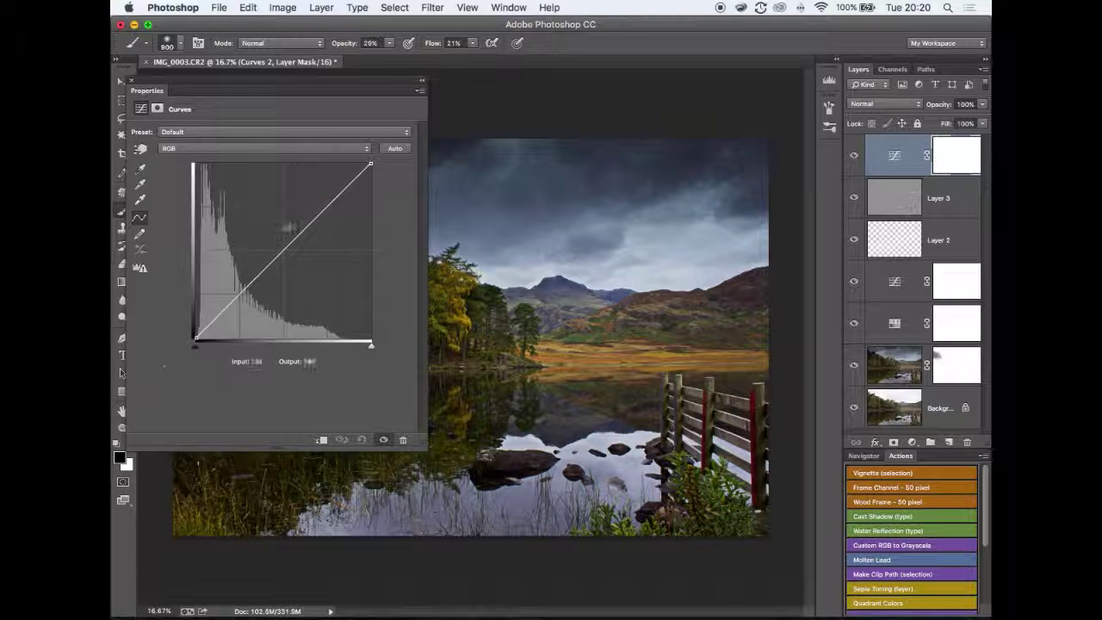
# Darken the image by pulling the RGB curve's midpoint down to about input 153, output 103, and redock the curve properties
pyautogui.moveTo(285, 245); pyautogui.dragTo(297, 265)
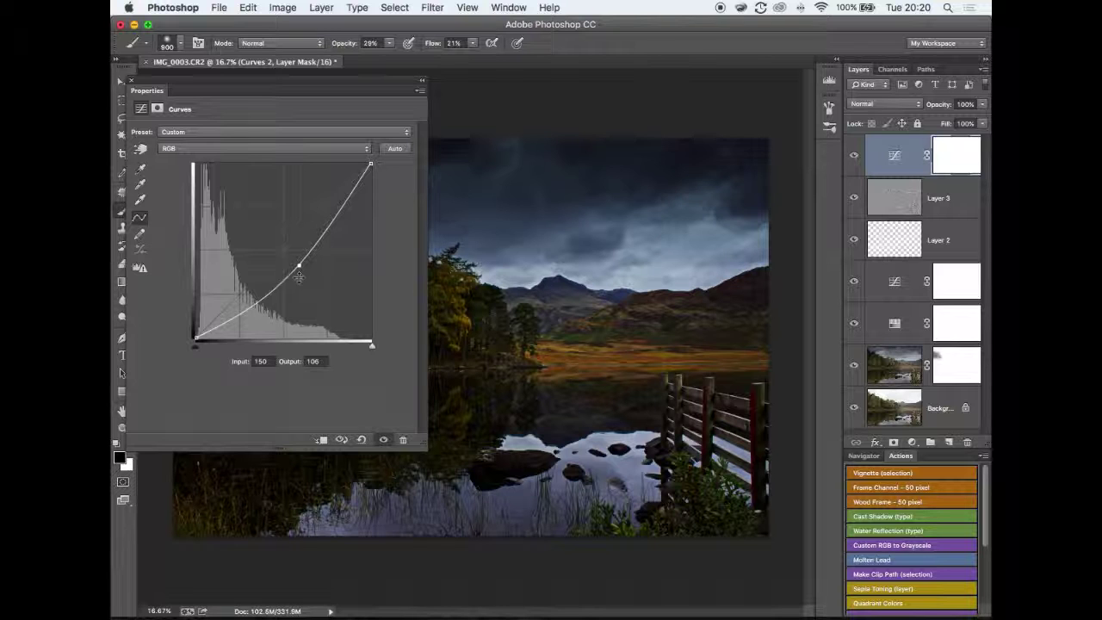
pyautogui.moveTo(300, 265); pyautogui.dragTo(298, 270)
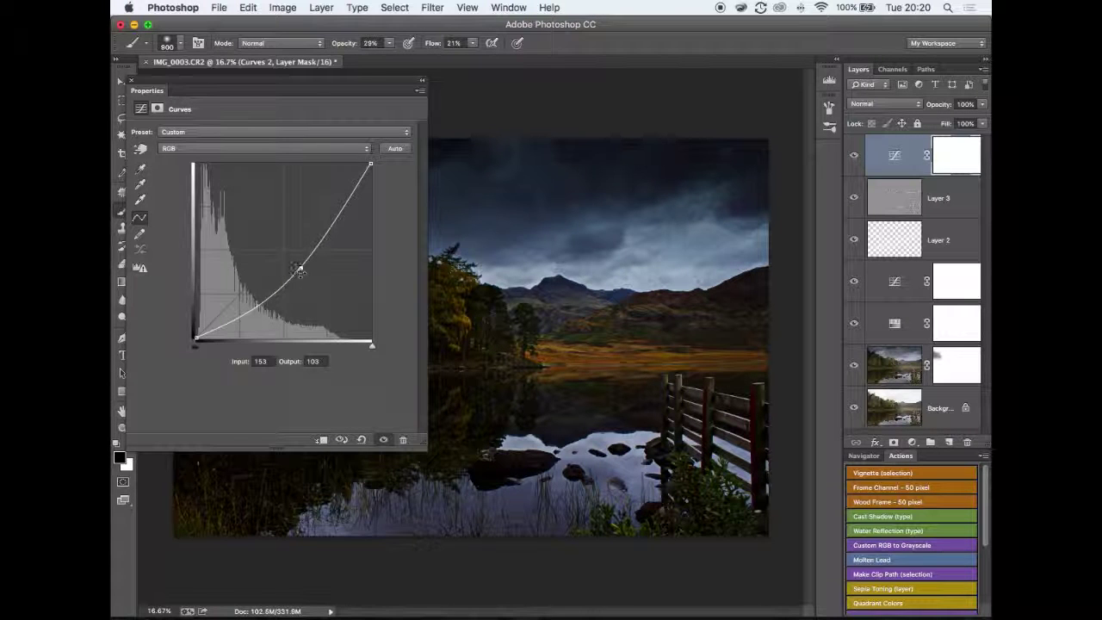
pyautogui.moveTo(162, 93); pyautogui.dragTo(877, 443)
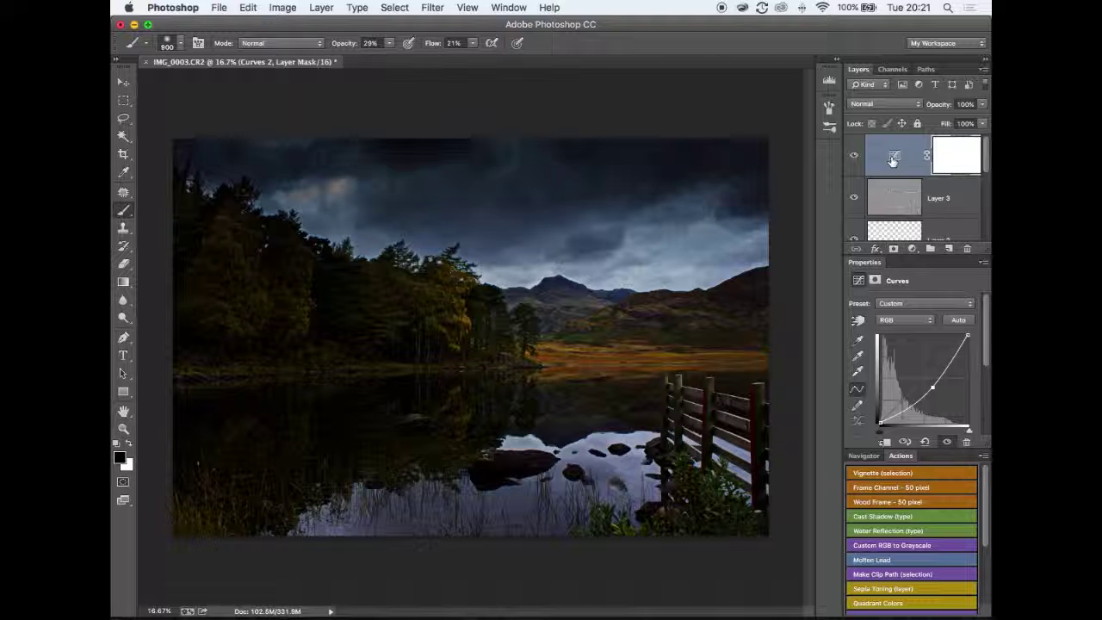
# Select the new Curves layer's mask and invert it to black to hide the darkening
pyautogui.click(946, 155)
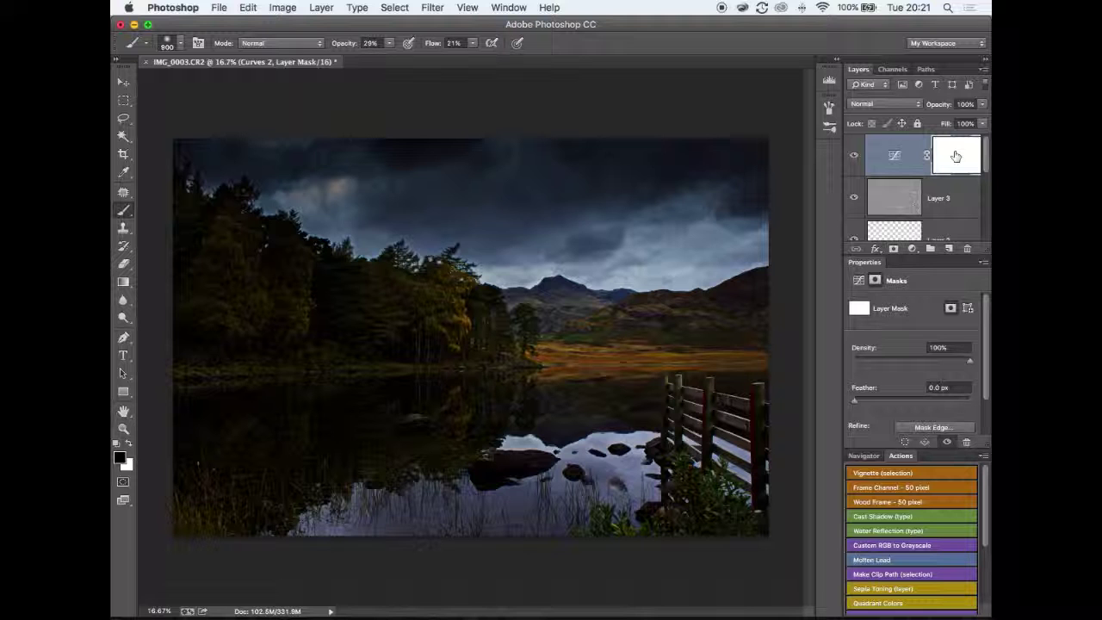
pyautogui.click(247, 7)
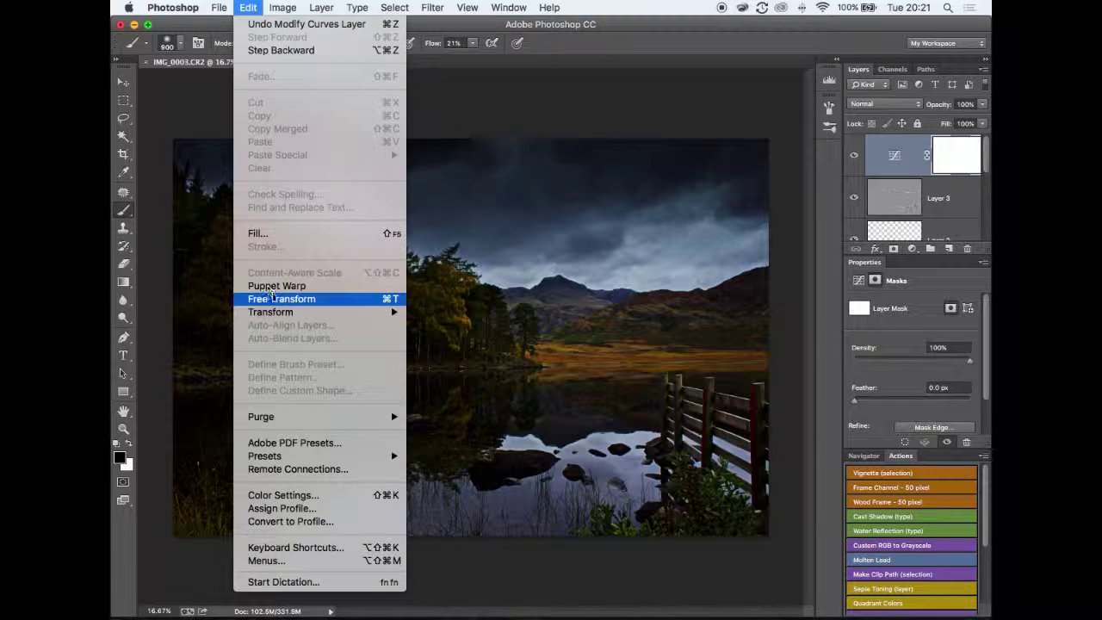
pyautogui.moveTo(280, 6)
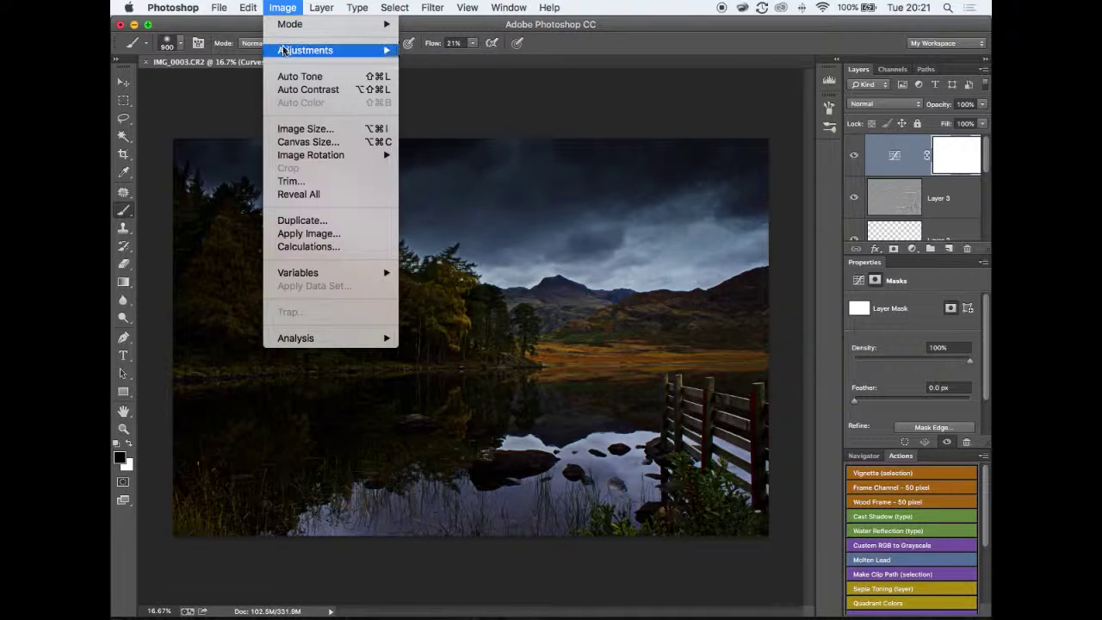
pyautogui.moveTo(284, 51)
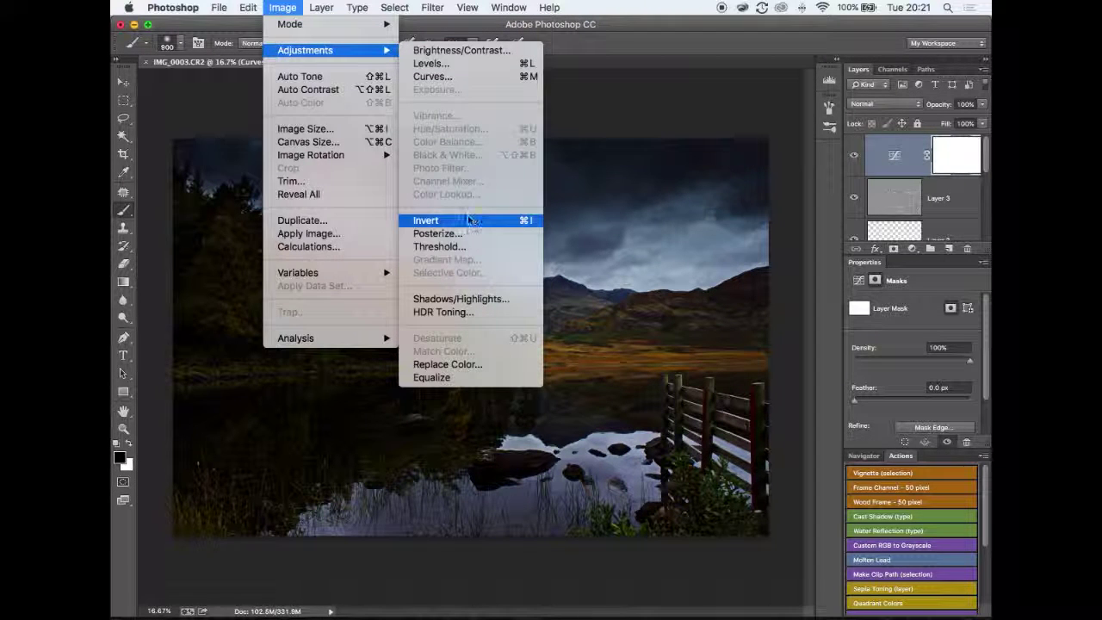
pyautogui.click(657, 39)
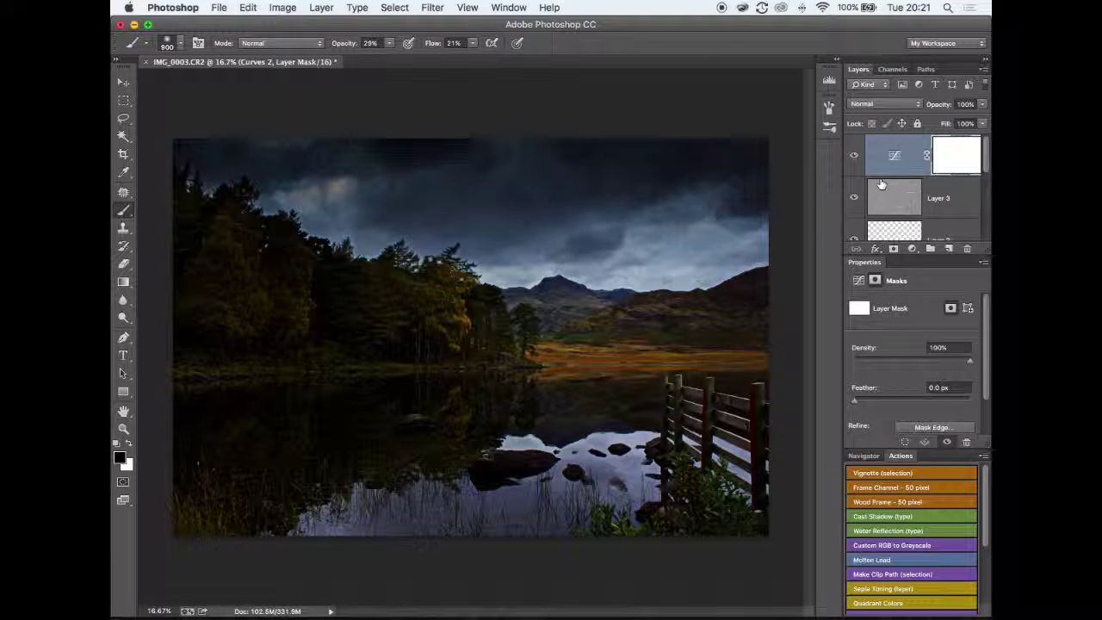
pyautogui.press('super+i')
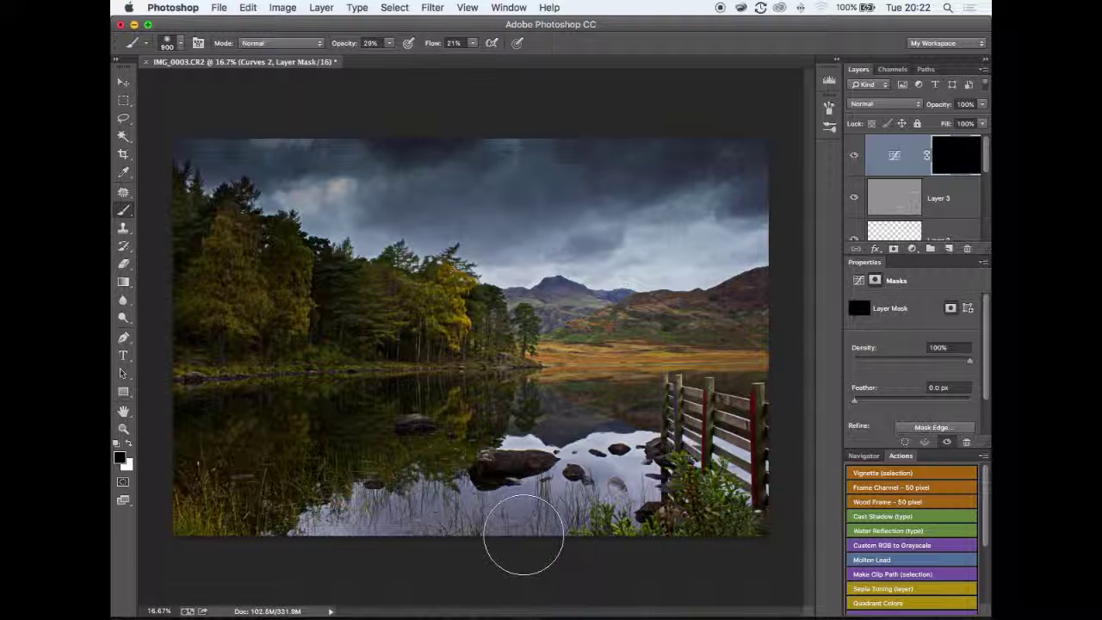
# Paint white on the Curves mask to darken the foreground water, raising the brush opacity to 71% for the last strokes
pyautogui.press('x')
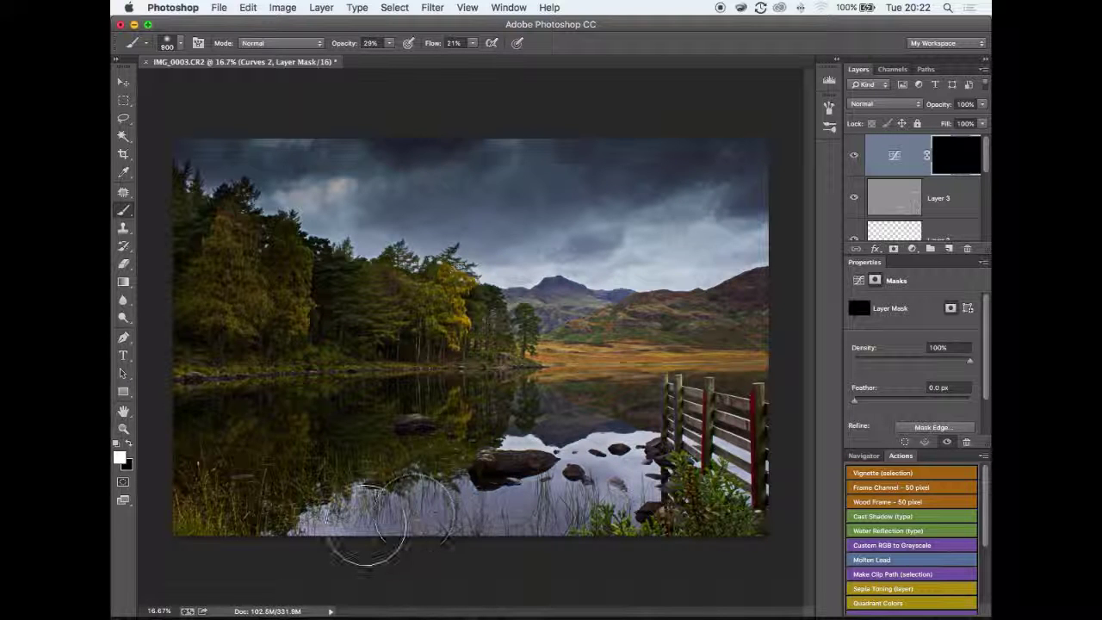
pyautogui.moveTo(600, 485)
pyautogui.mouseDown()
pyautogui.moveTo(364, 540)
pyautogui.moveTo(571, 516)
pyautogui.mouseUp()
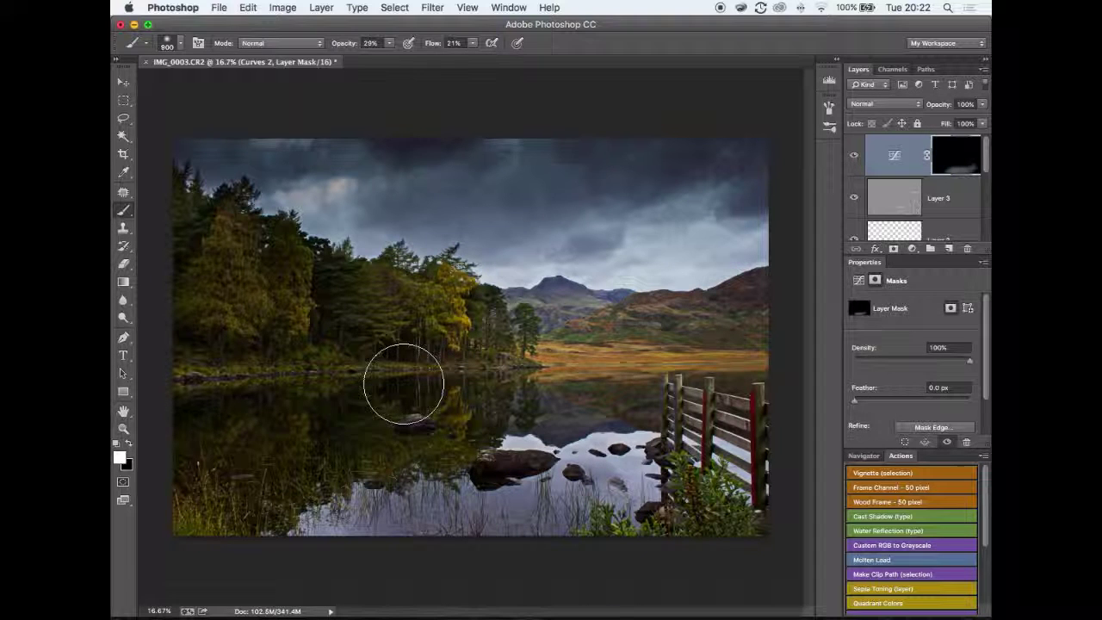
pyautogui.click(389, 43)
pyautogui.moveTo(391, 58); pyautogui.dragTo(419, 56)
pyautogui.moveTo(365, 525)
pyautogui.mouseDown()
pyautogui.moveTo(488, 507)
pyautogui.moveTo(602, 475)
pyautogui.moveTo(615, 460)
pyautogui.moveTo(555, 478)
pyautogui.moveTo(516, 448)
pyautogui.moveTo(404, 529)
pyautogui.moveTo(598, 498)
pyautogui.moveTo(597, 460)
pyautogui.moveTo(611, 482)
pyautogui.moveTo(619, 465)
pyautogui.moveTo(640, 481)
pyautogui.mouseUp()
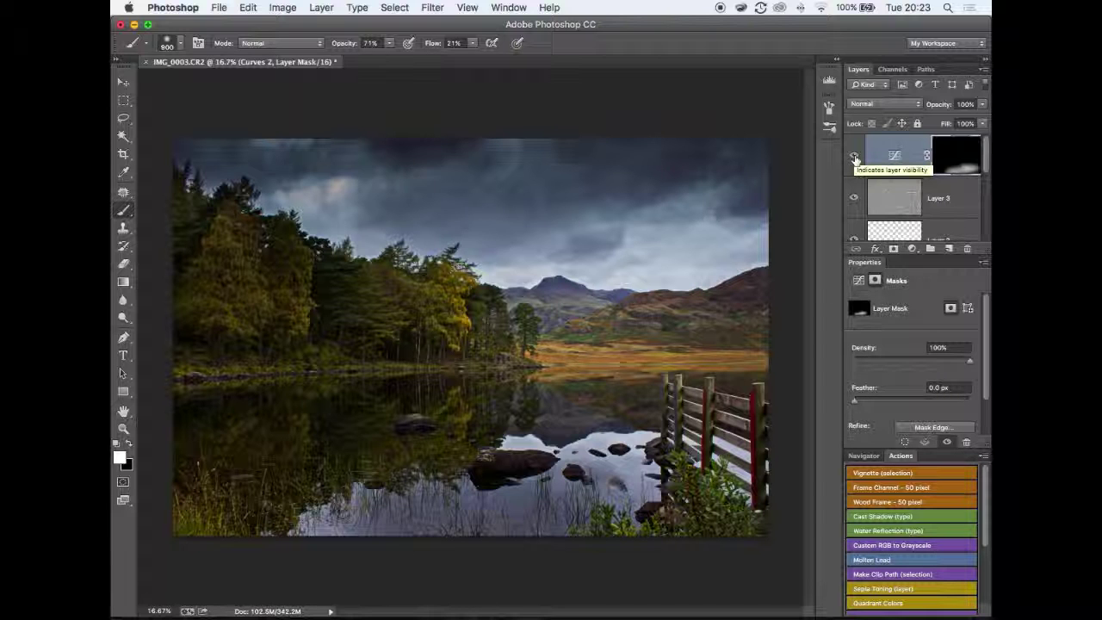
# Toggle the masked Curves layer's visibility repeatedly to compare the foreground water before and after darkening
pyautogui.click(854, 158)
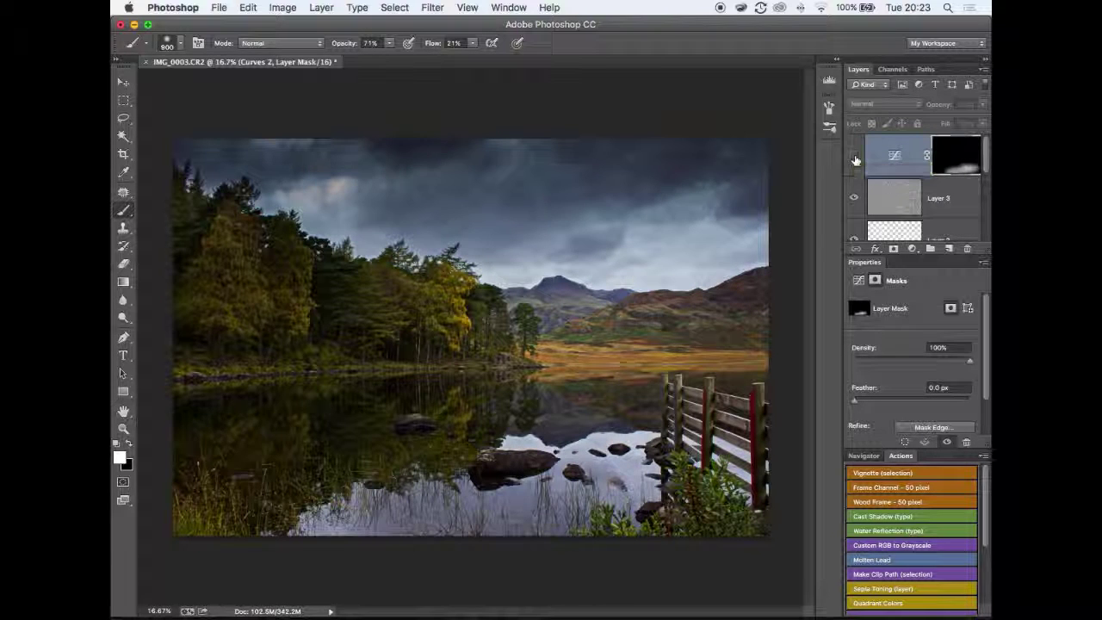
pyautogui.click(854, 159)
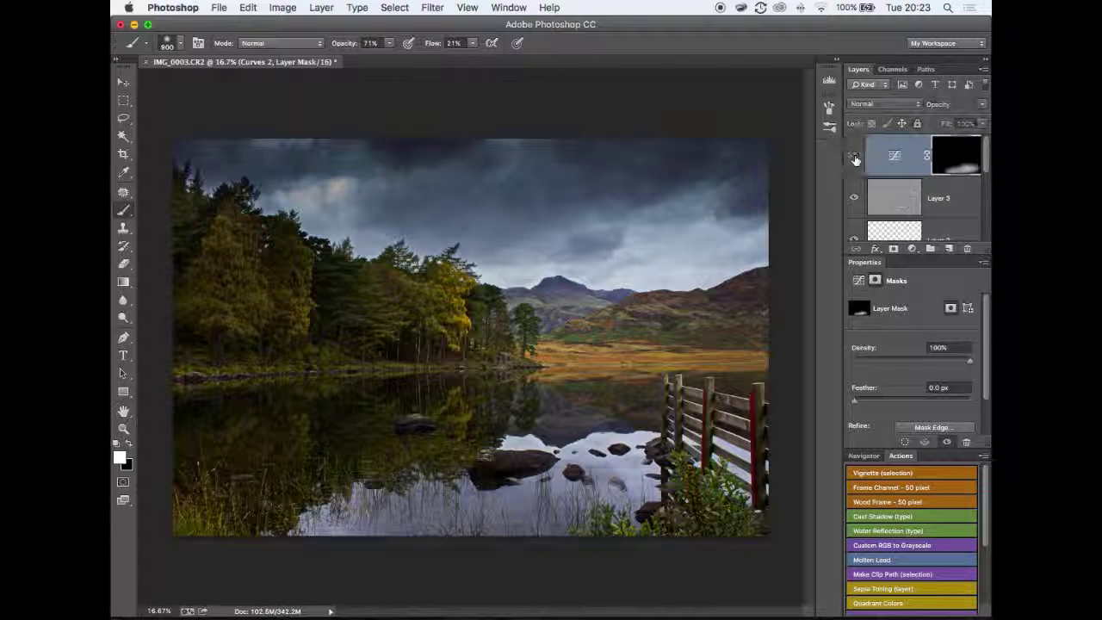
pyautogui.click(854, 158)
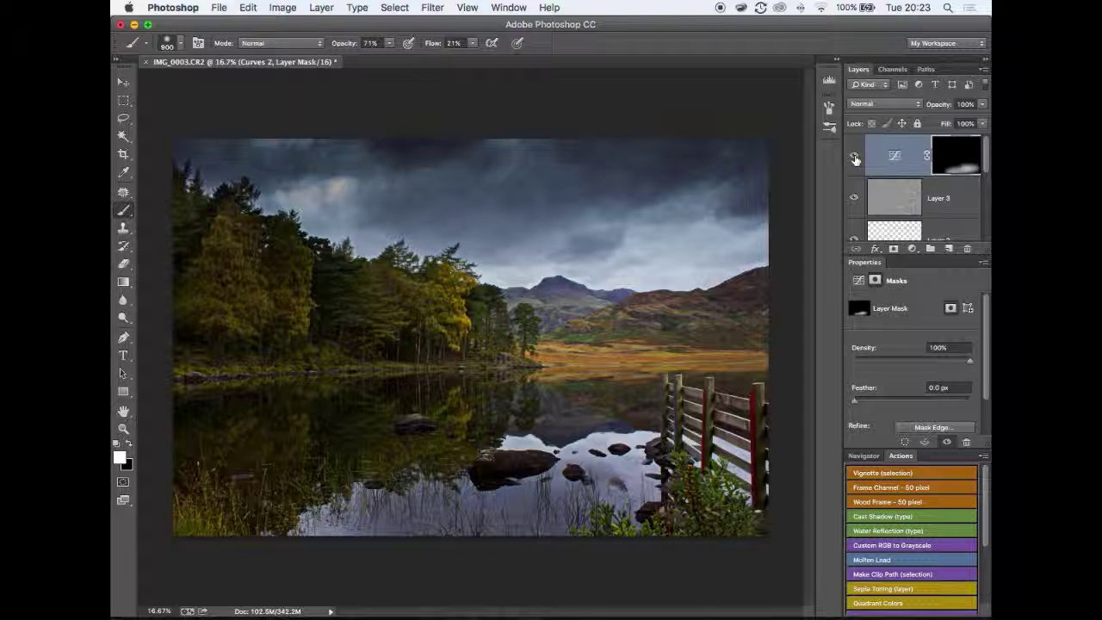
pyautogui.click(854, 158)
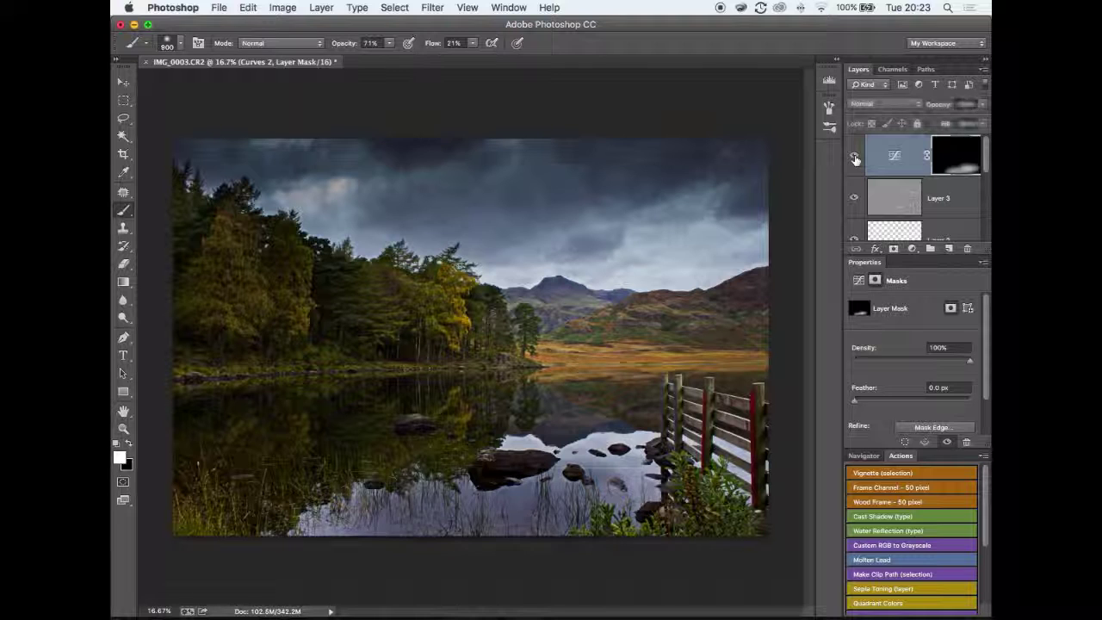
pyautogui.click(855, 158)
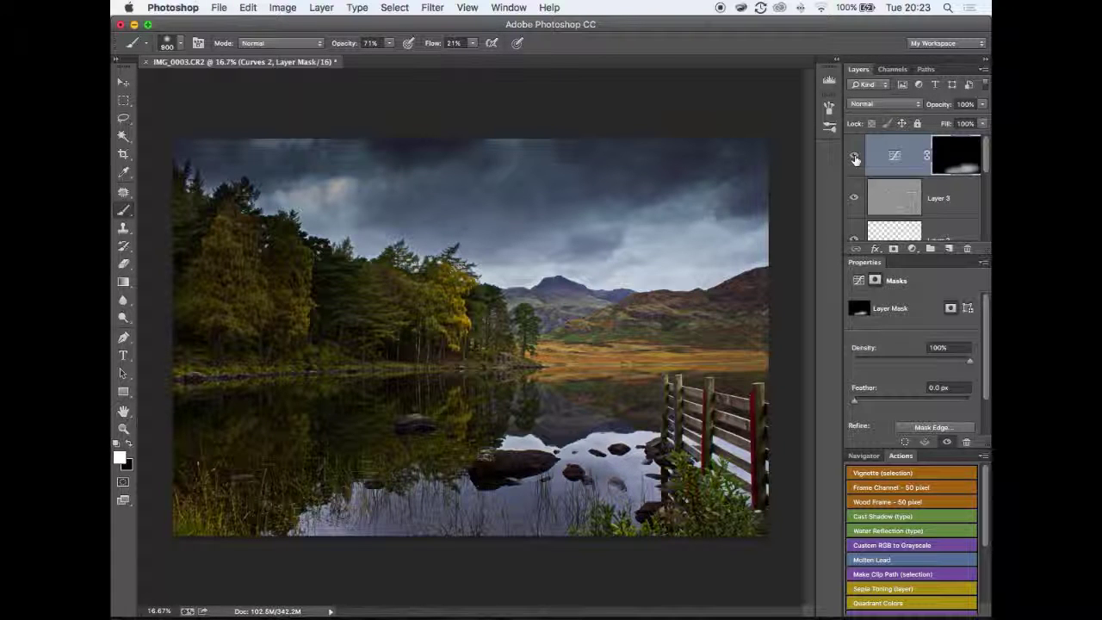
pyautogui.click(855, 158)
pyautogui.click(854, 158)
pyautogui.click(854, 159)
pyautogui.click(854, 158)
pyautogui.click(855, 159)
# Show the Background layer alone and bring back the full layer stack to compare the original with the finished image
pyautogui.scroll(-3, 852, 219)
pyautogui.keyDown('alt'); pyautogui.click(853, 222); pyautogui.keyUp('alt')
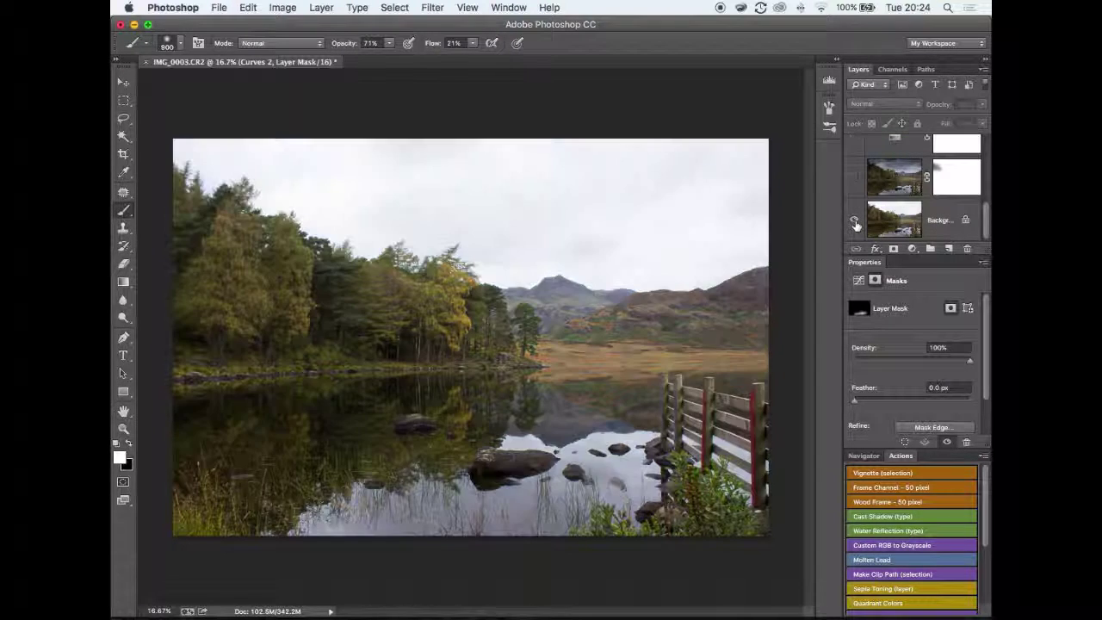
pyautogui.keyDown('alt'); pyautogui.click(855, 222); pyautogui.keyUp('alt')
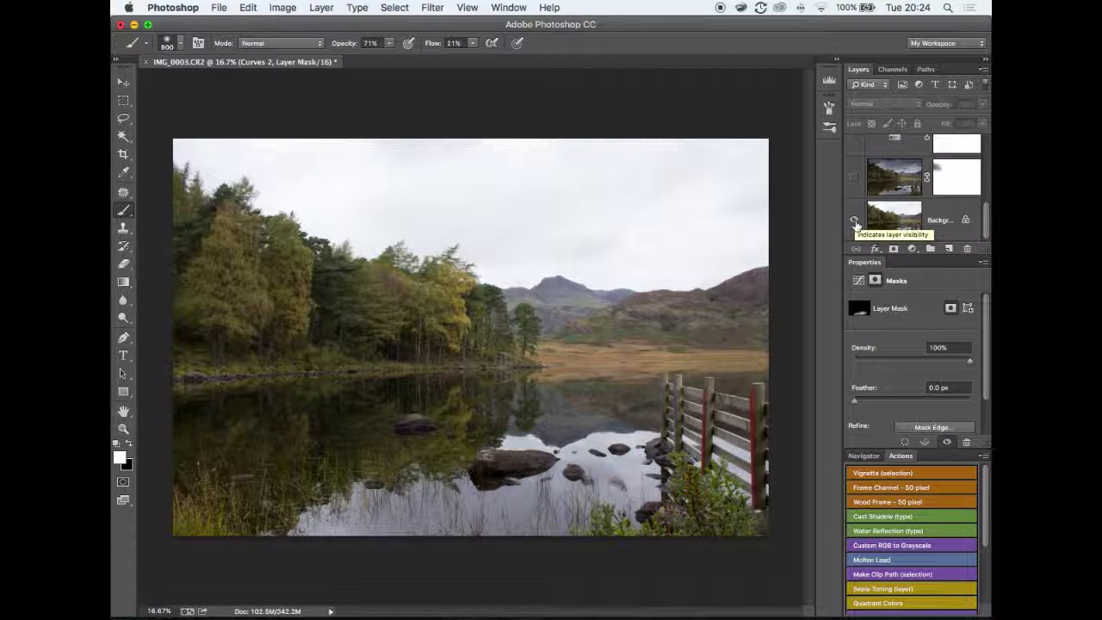
pyautogui.keyDown('alt'); pyautogui.click(854, 222); pyautogui.keyUp('alt')
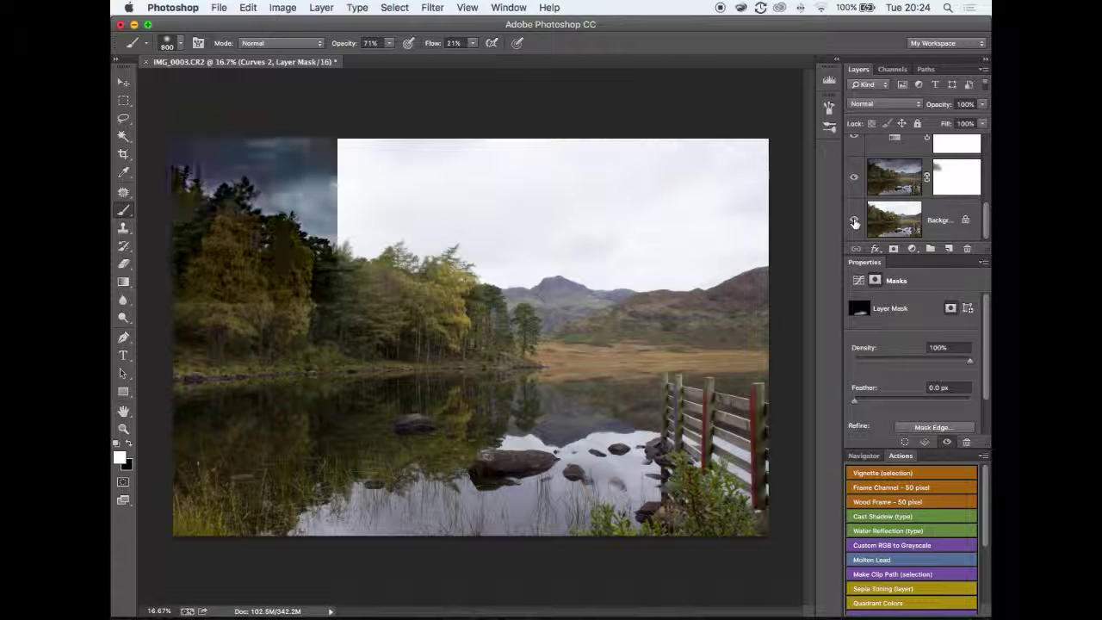